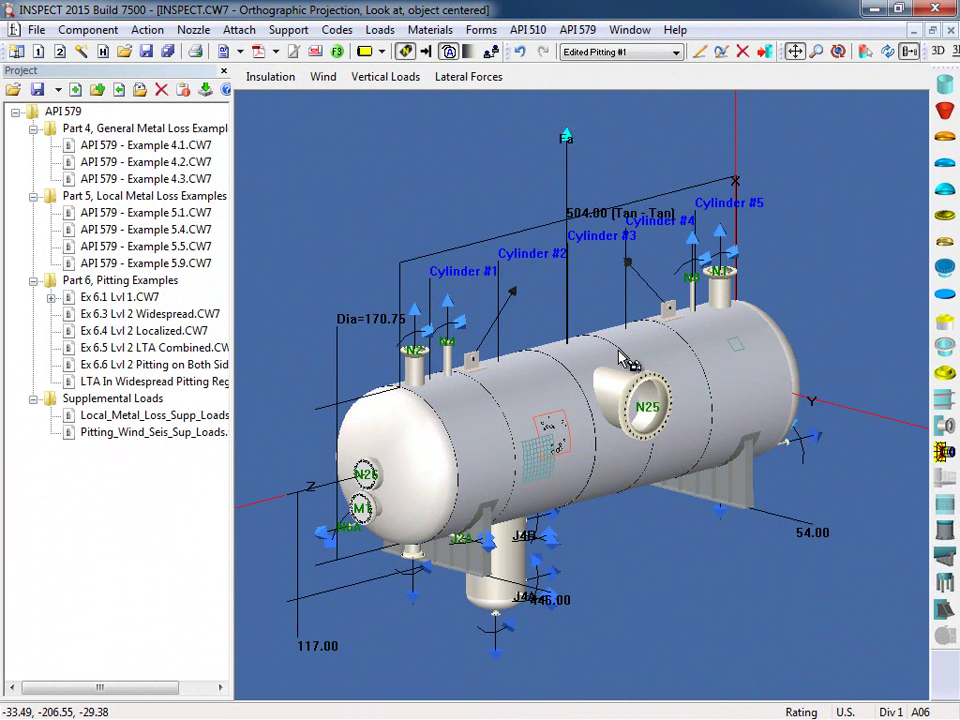
left_click(594, 34)
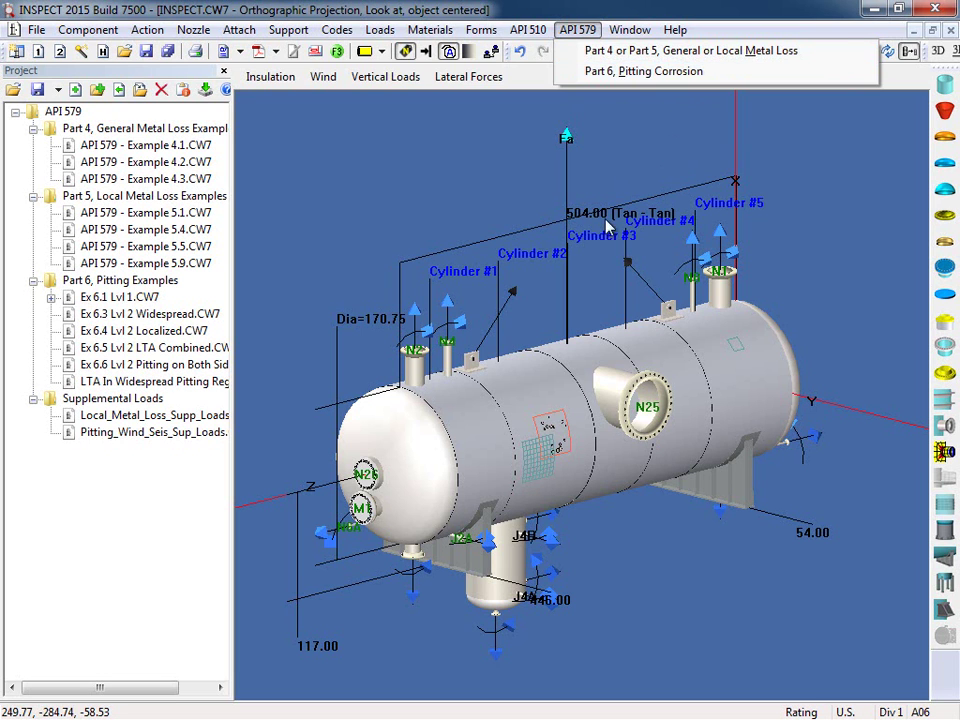
left_click(710, 74)
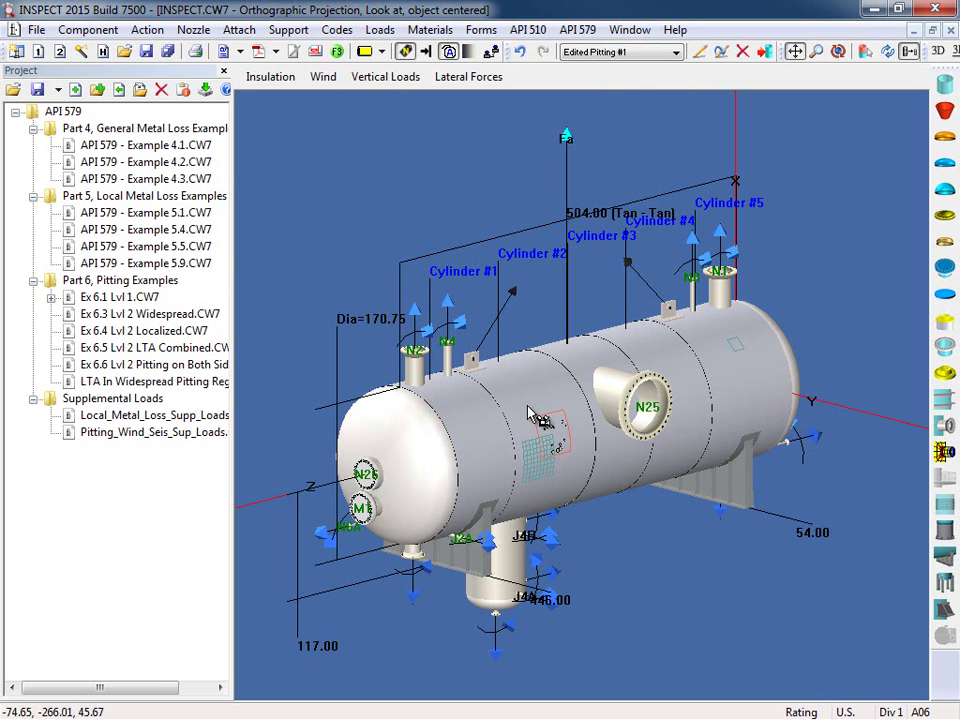
scroll(582, 466, "up", 1)
scroll(582, 466, "up", 4)
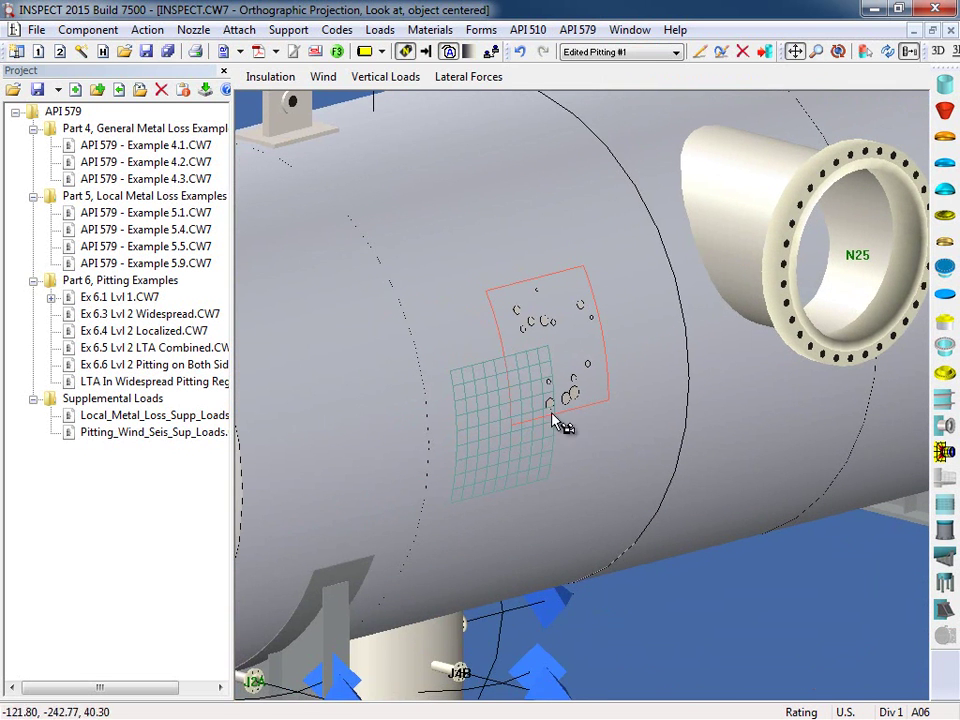
scroll(587, 296, "down", 1)
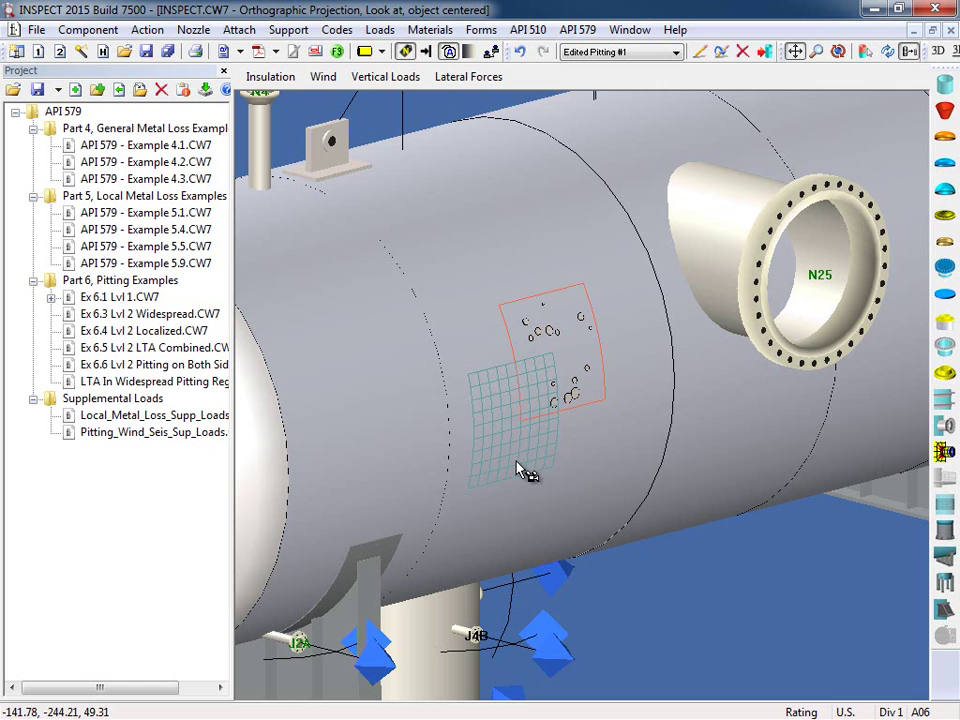
scroll(518, 465, "down", 5)
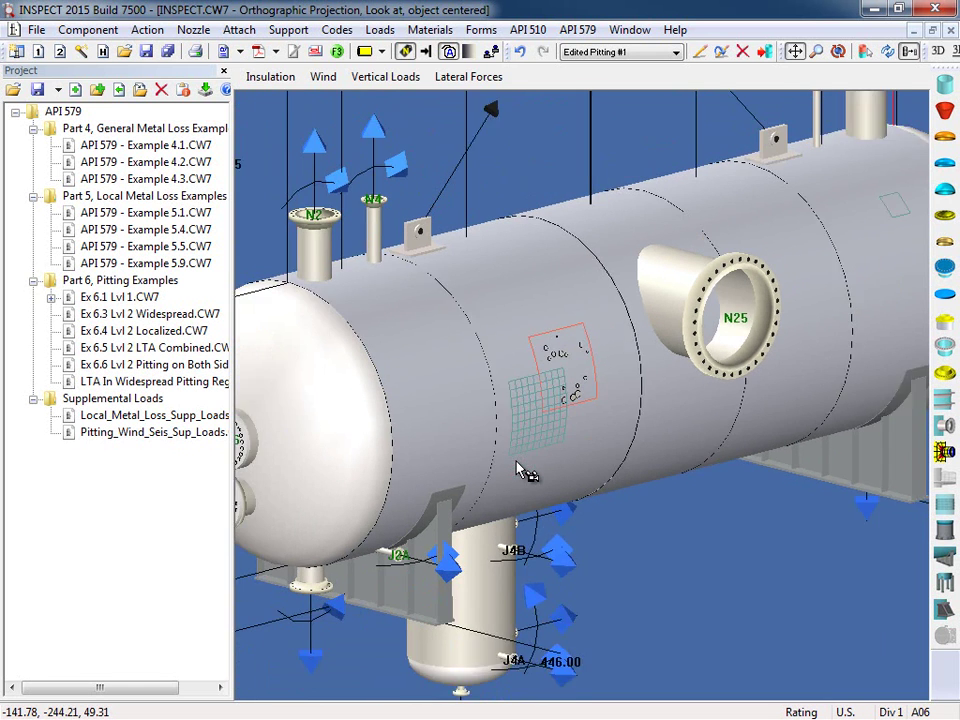
left_click_drag(540, 465, 441, 450)
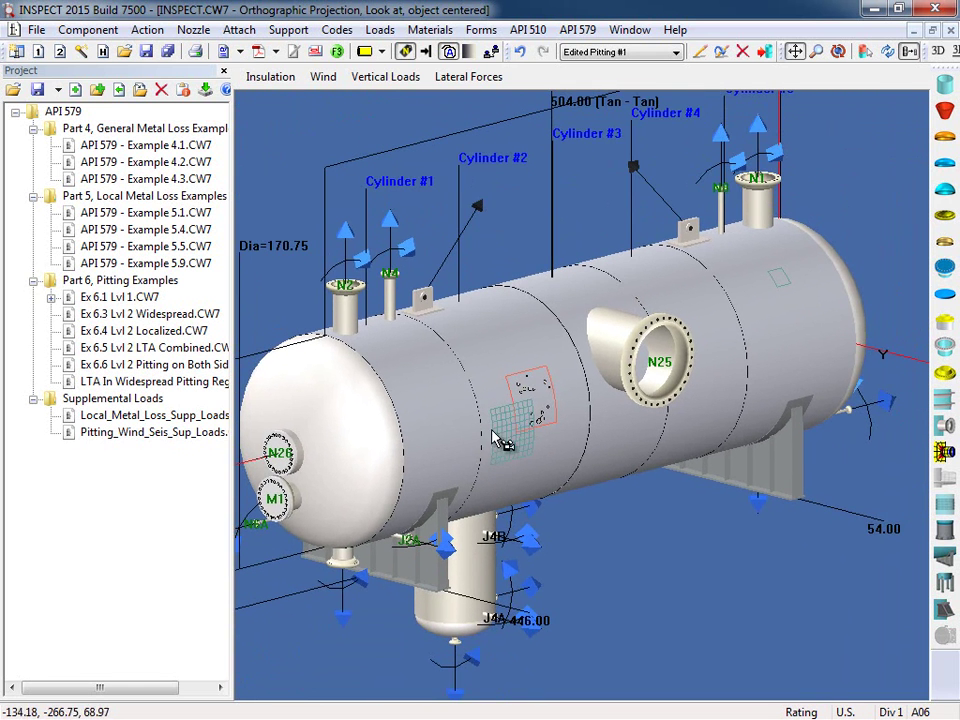
Open the Pitting #1 settings and keep the pitting type set to widespread.
right_click(531, 398)
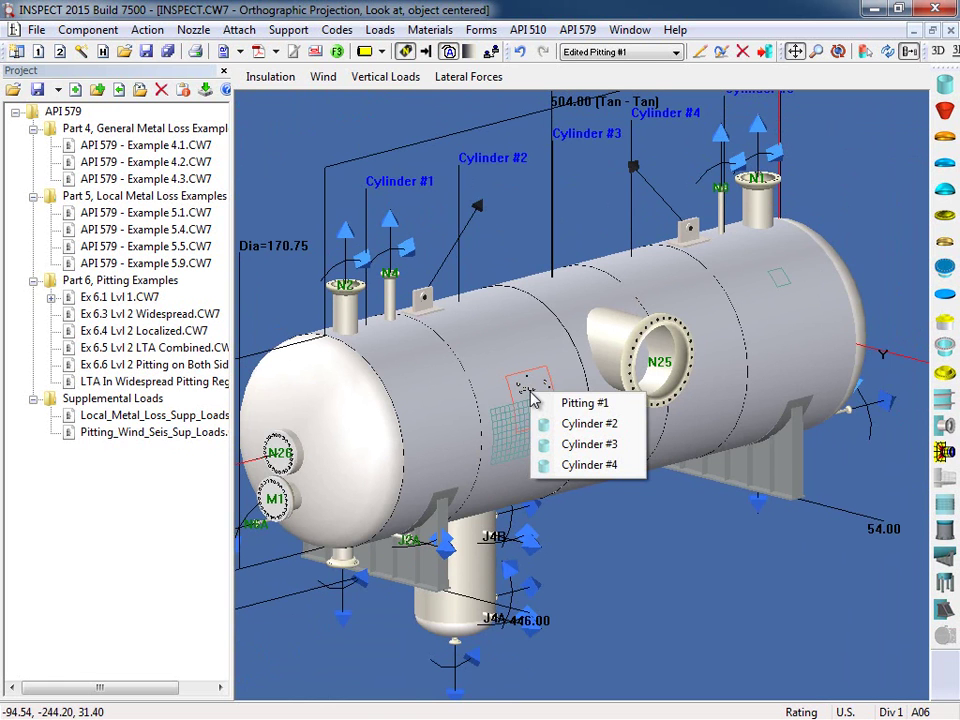
left_click(621, 407)
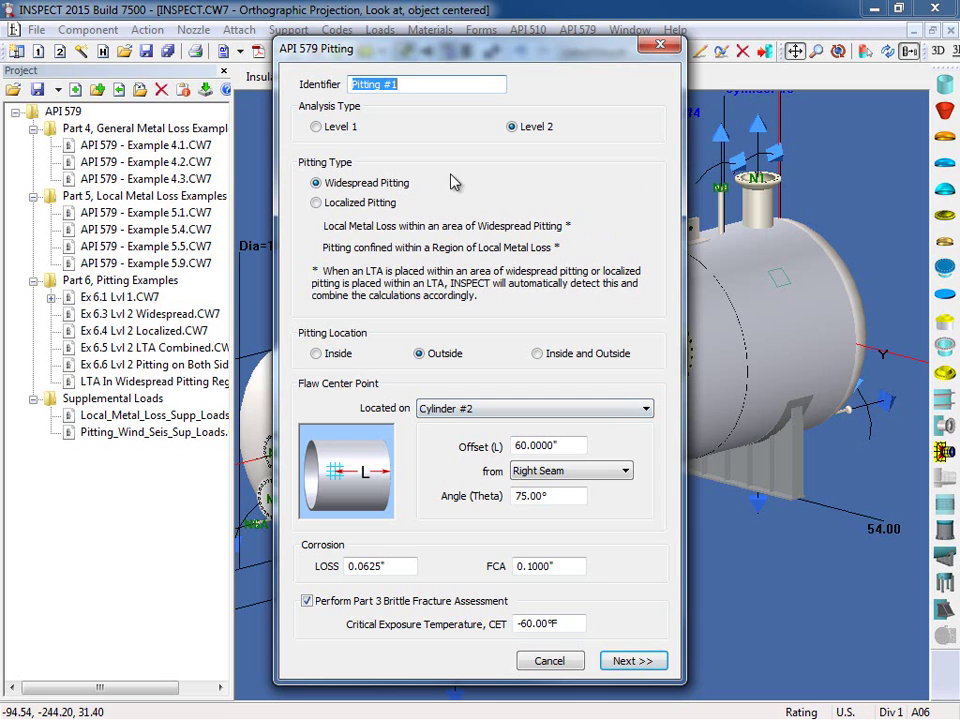
left_click(385, 204)
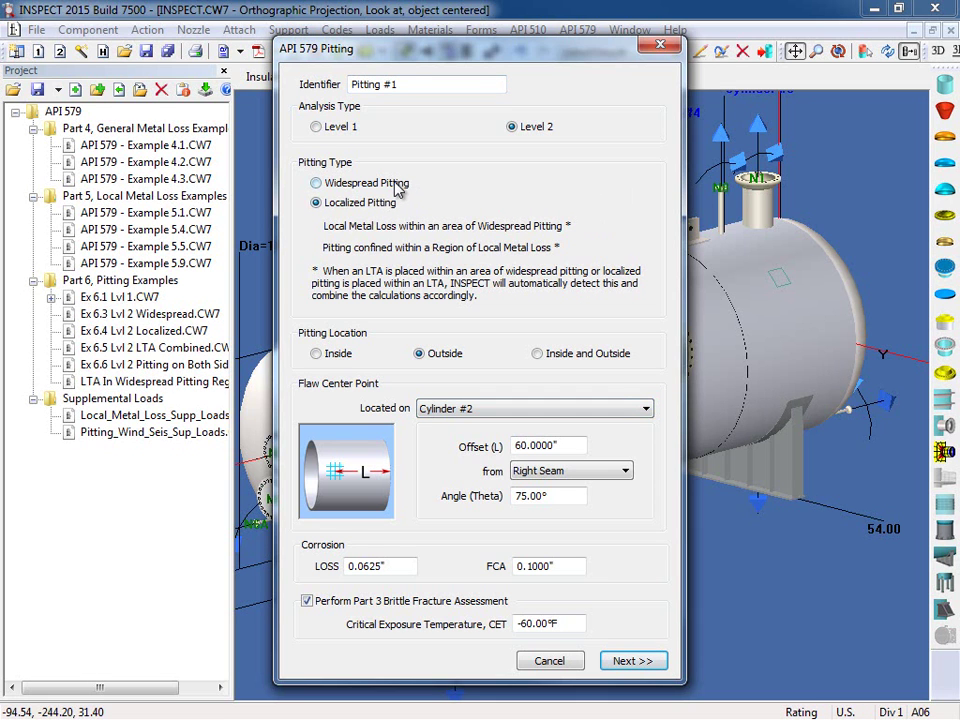
left_click(399, 188)
Keep the flaw on Cylinder #2 and review its Offset, Angle, LOSS and FCA values.
left_click(603, 418)
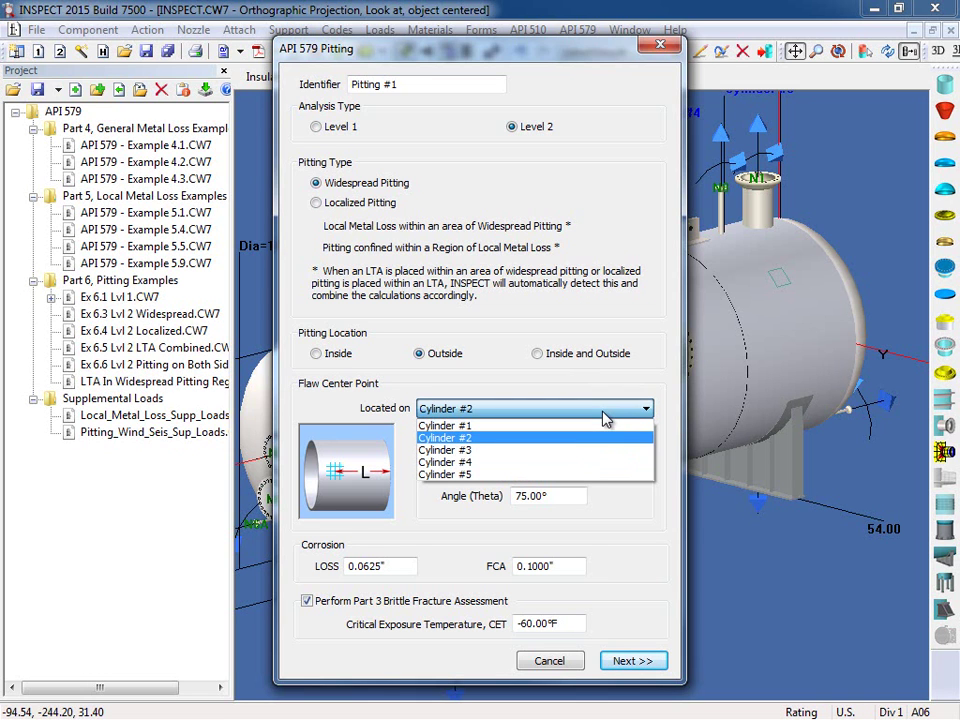
left_click(604, 416)
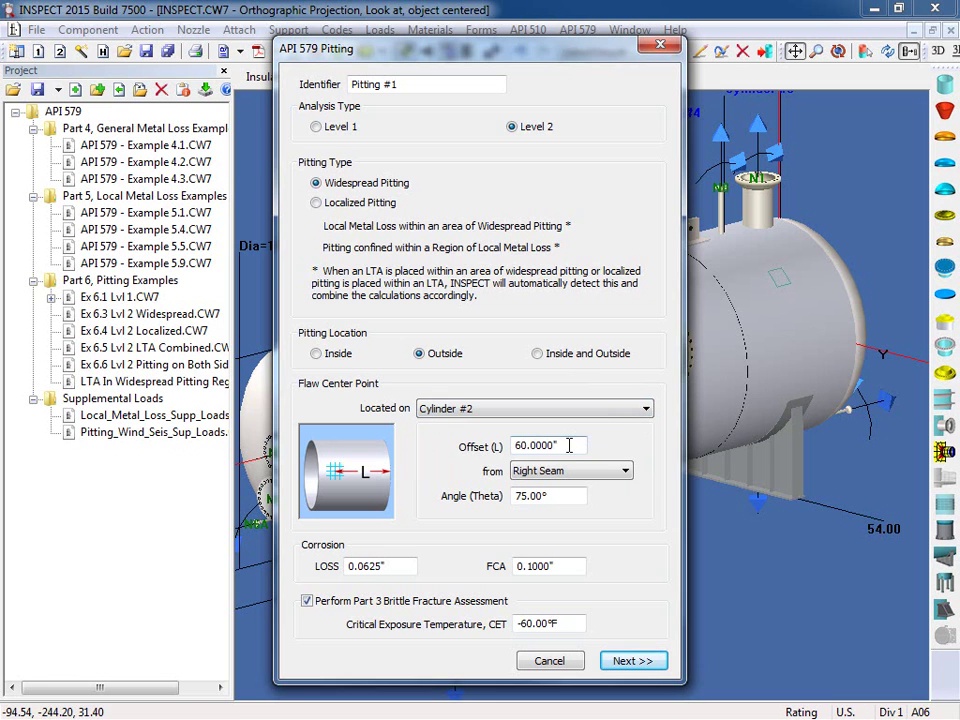
double_click(568, 446)
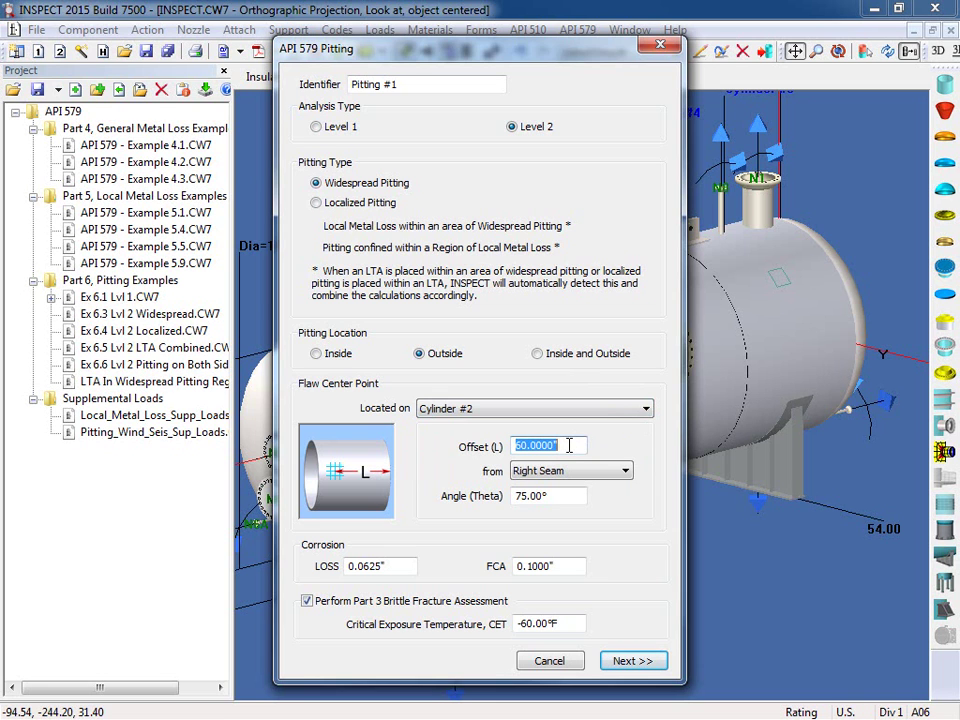
double_click(564, 496)
left_click(564, 496)
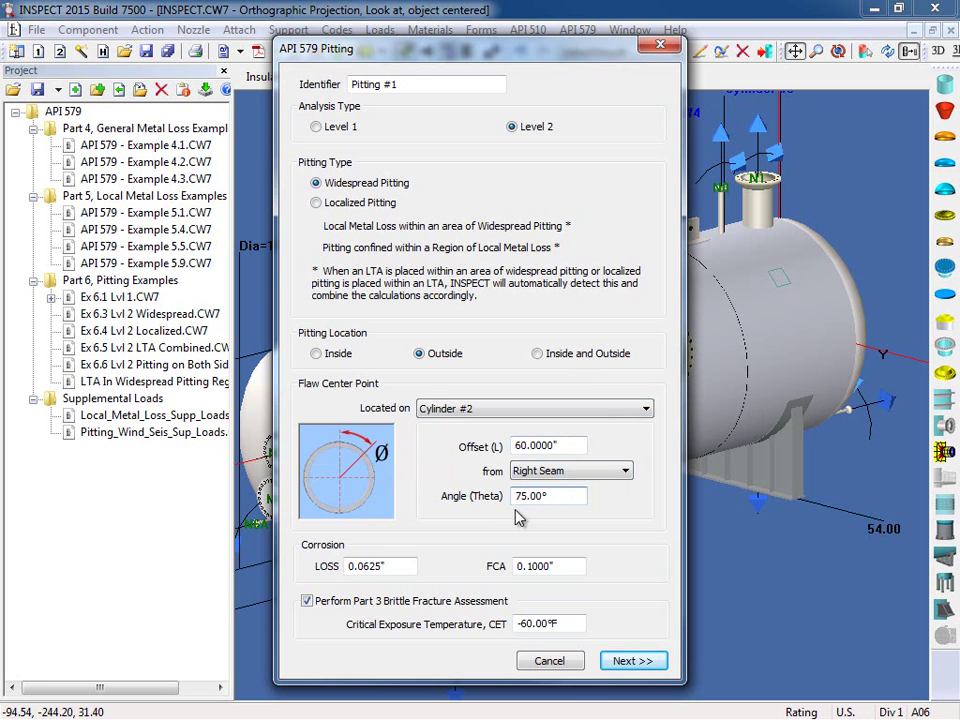
double_click(399, 566)
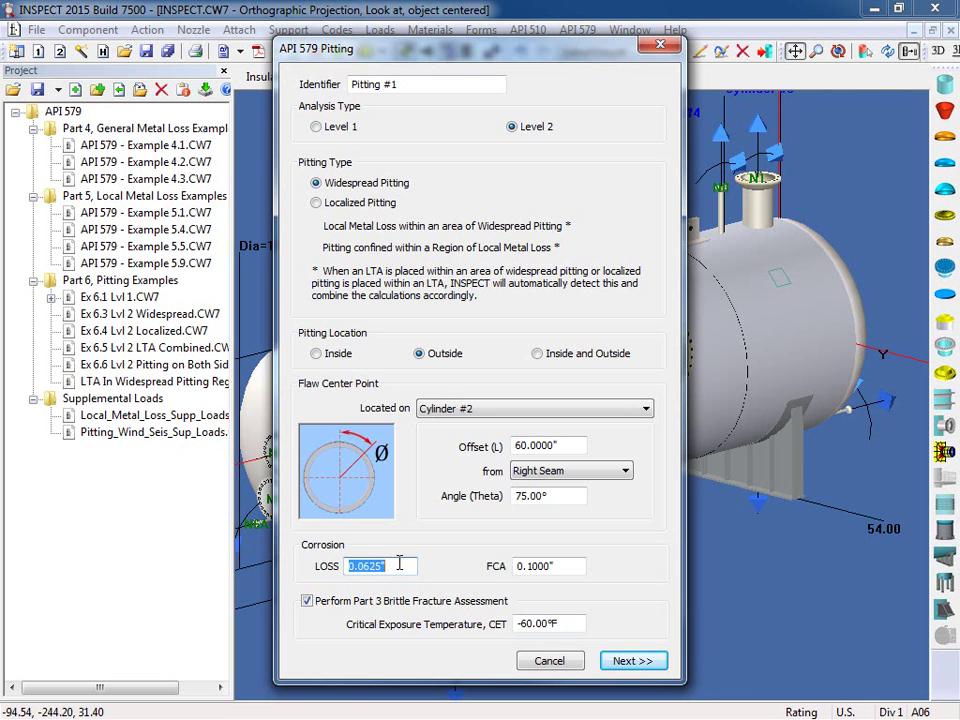
left_click(399, 566)
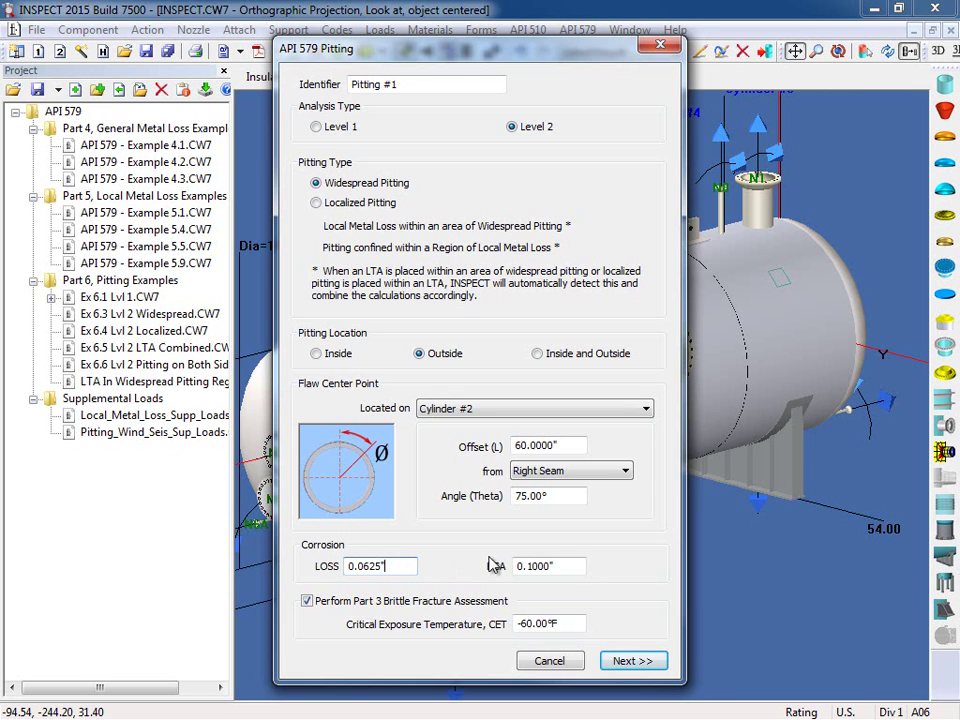
double_click(574, 568)
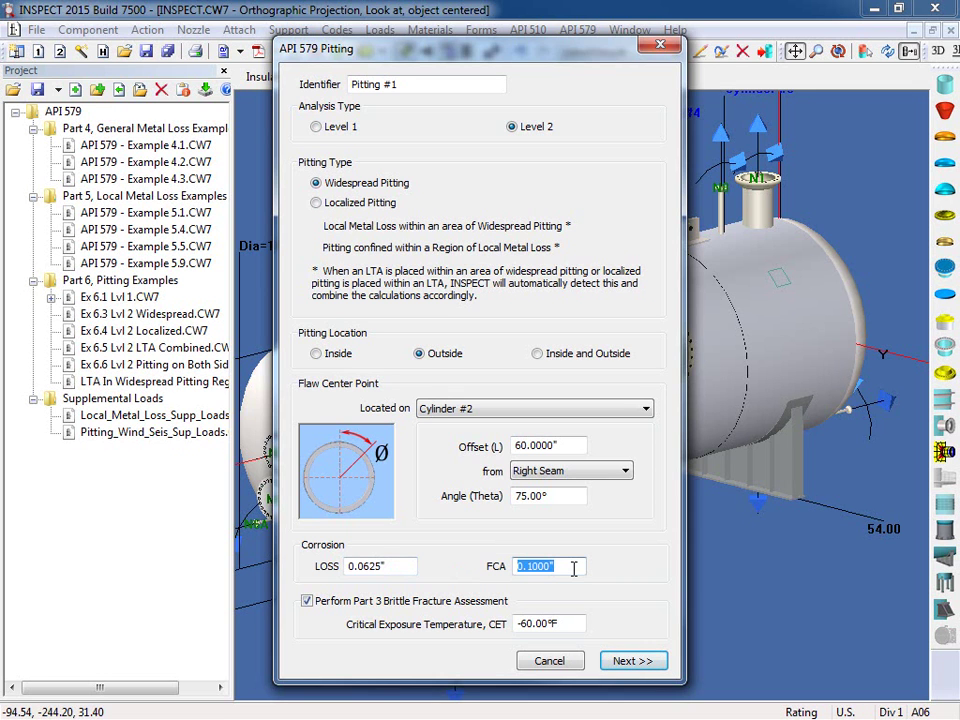
Keep the Part 3 brittle fracture assessment on and change the critical exposure temperature from -60.00°F to -40.
left_click(574, 568)
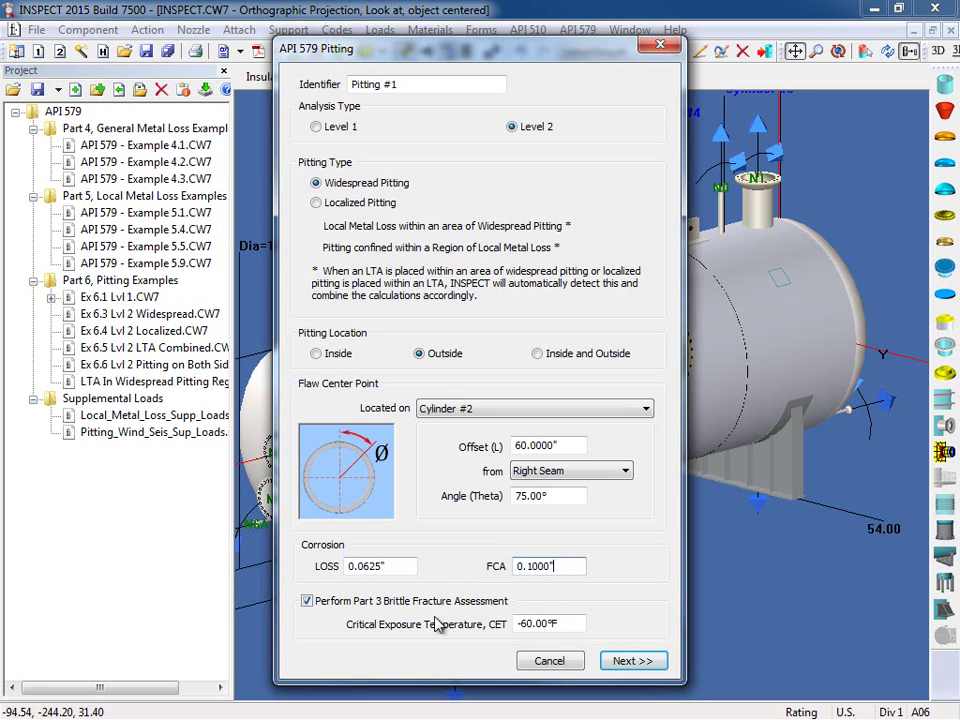
left_click(307, 601)
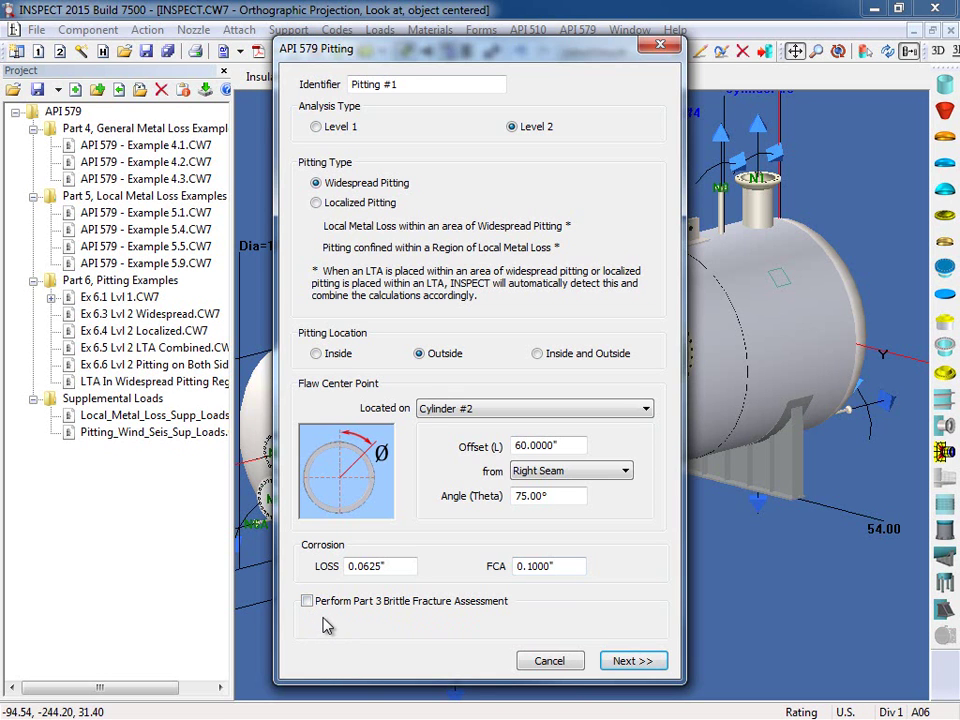
left_click(307, 601)
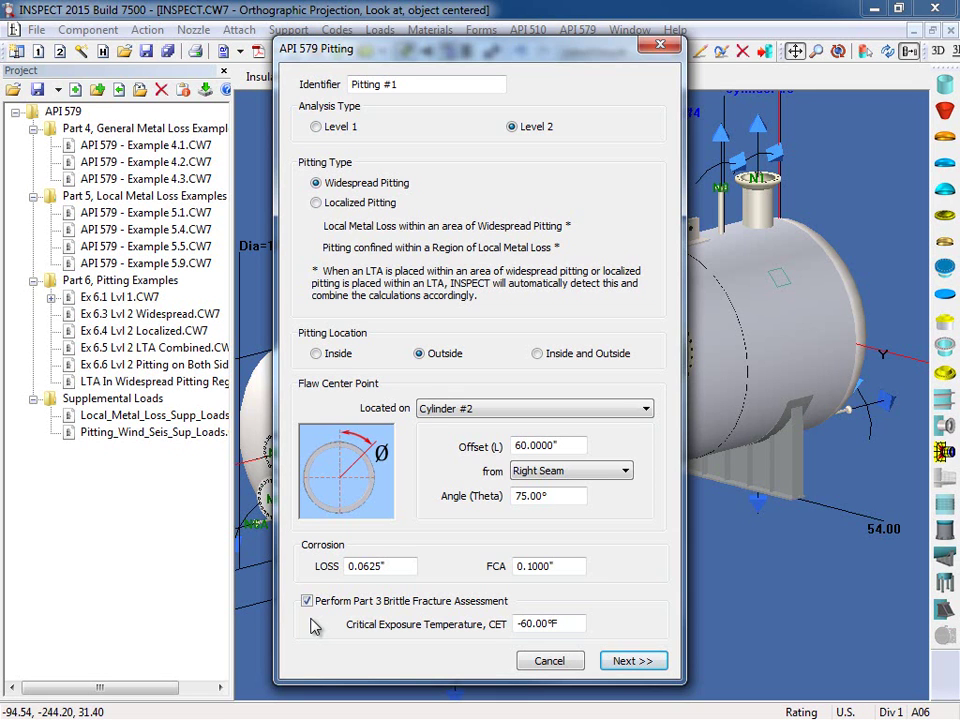
left_click(575, 628)
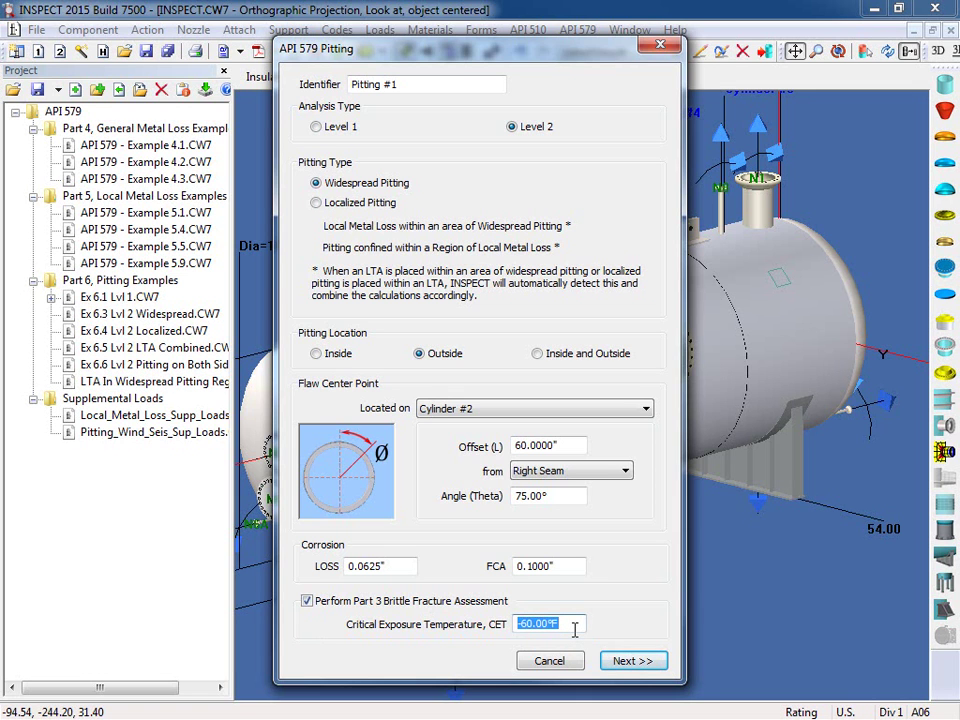
type("-40")
In the Level 2 analysis, keep 10 pit couples, set joint efficiencies to 1, and review the 45" circumferential extent.
left_click(640, 662)
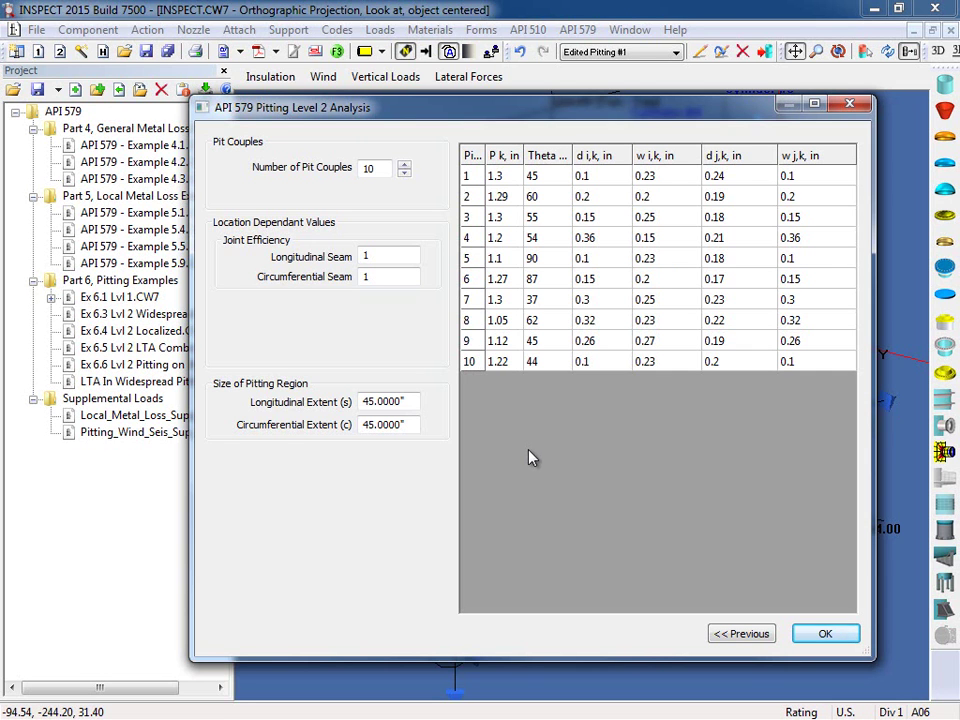
double_click(383, 170)
left_click(385, 257)
double_click(385, 257)
double_click(407, 276)
type("1")
key("Tab")
key("Tab")
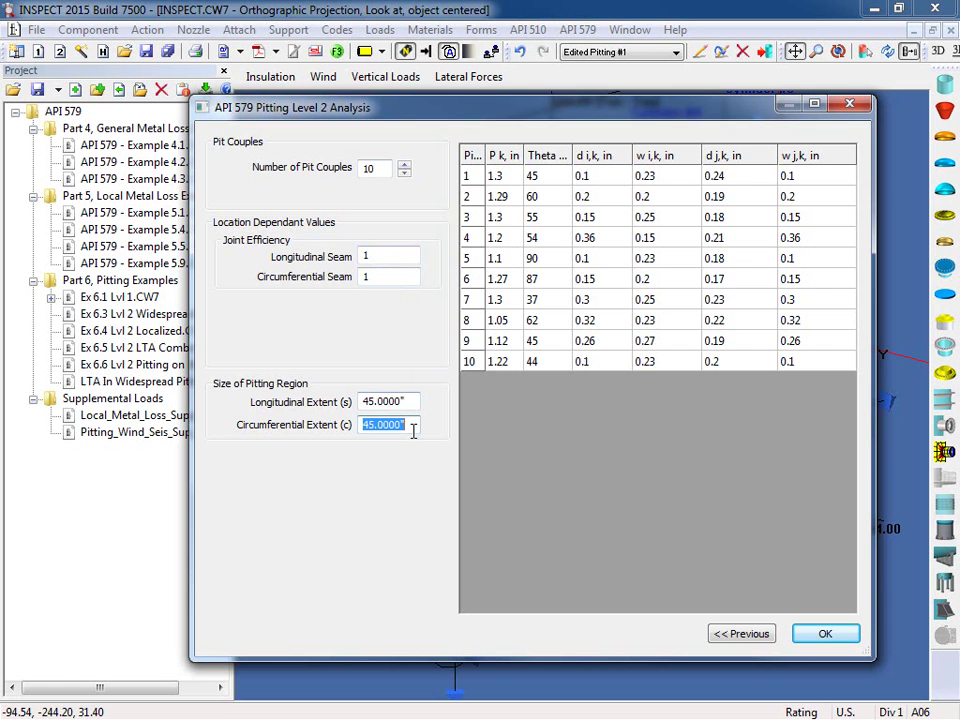
left_click(413, 425)
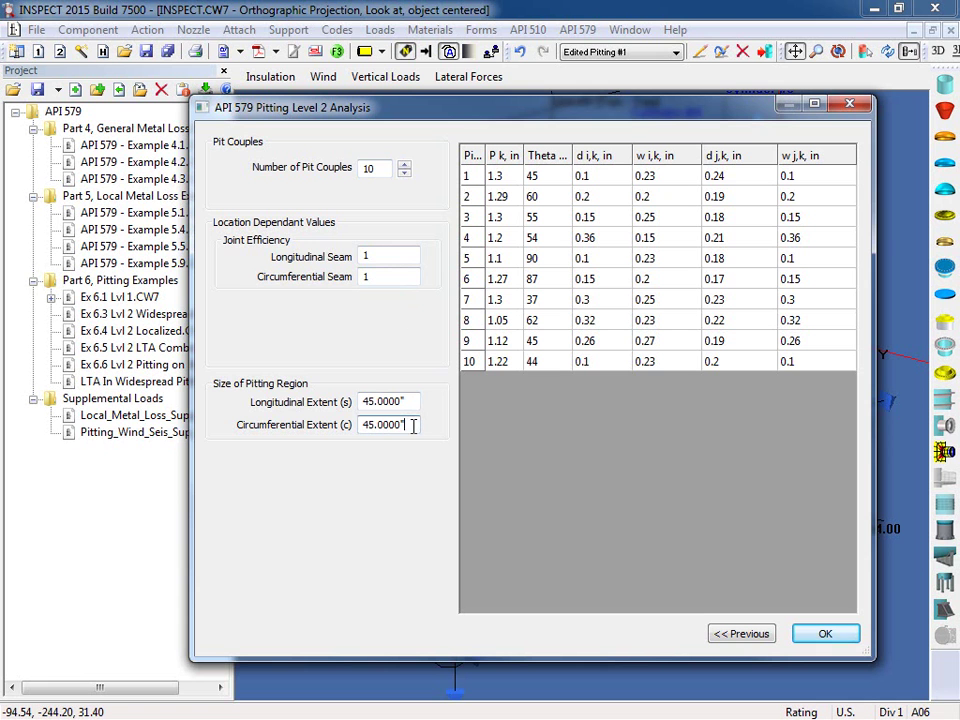
Accept the Level 2 pitting analysis and zoom and pan toward the vessel's Pitting #1 patch.
left_click(835, 635)
scroll(611, 495, "up", 3)
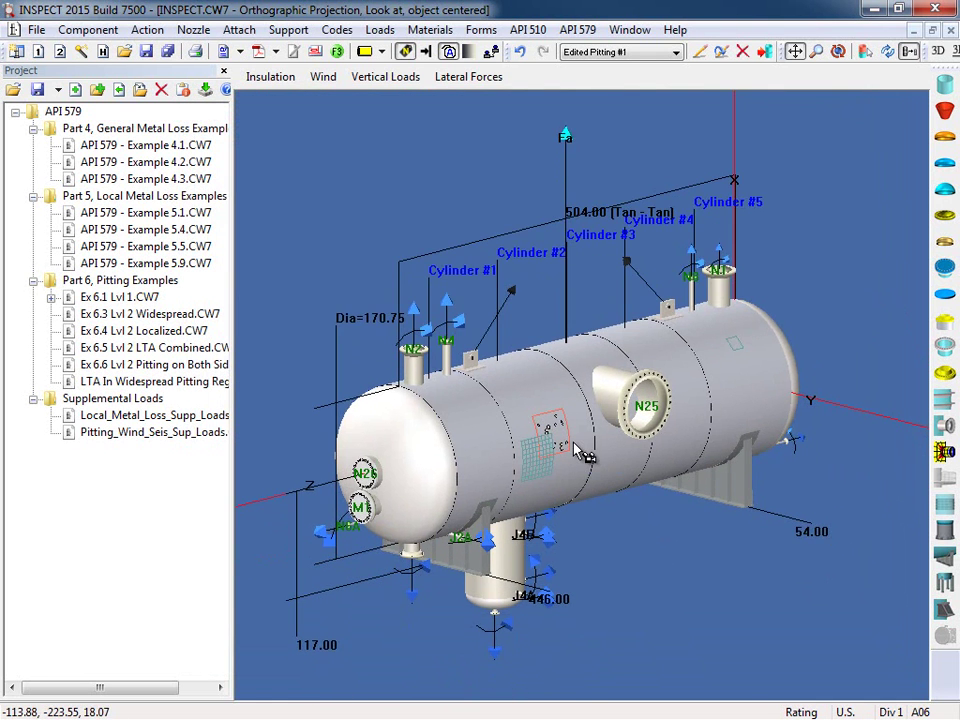
scroll(583, 455, "up", 2)
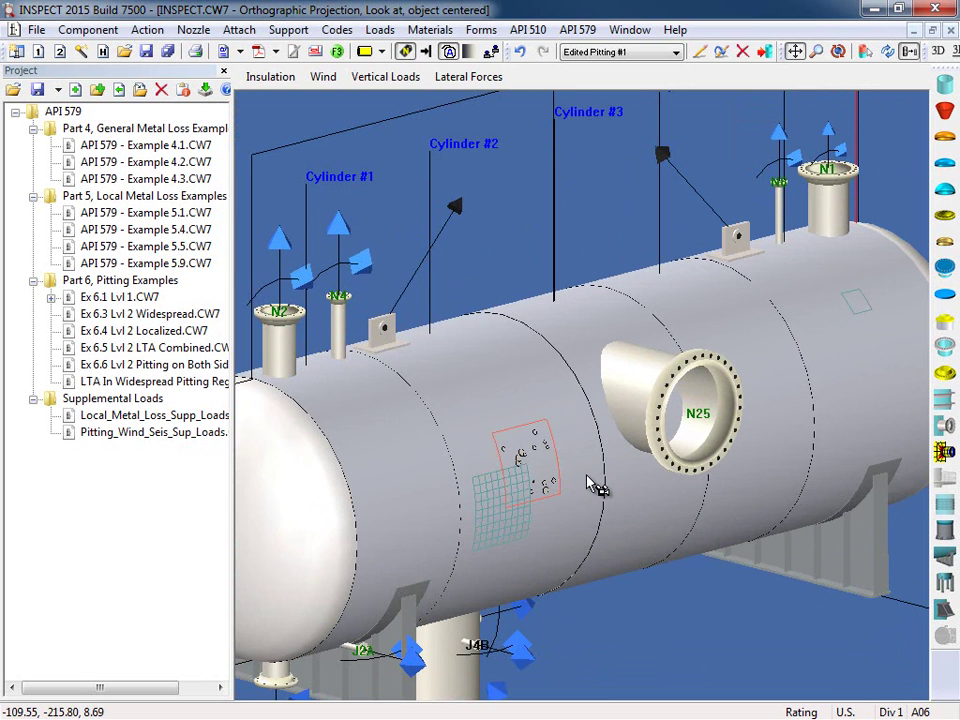
scroll(596, 487, "down", 3)
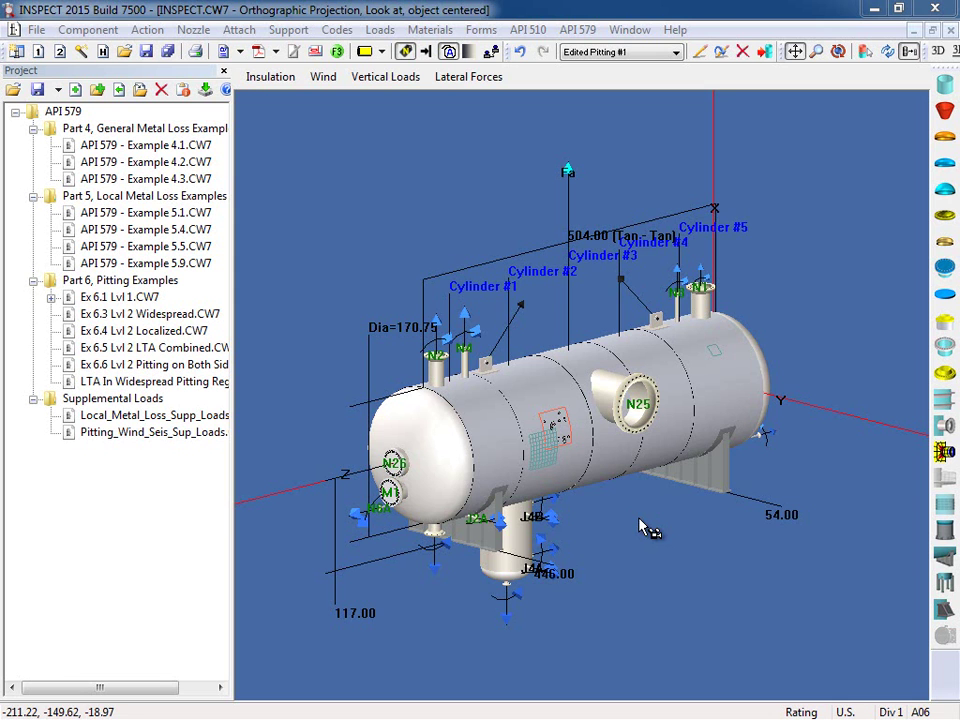
left_click_drag(672, 377, 654, 418)
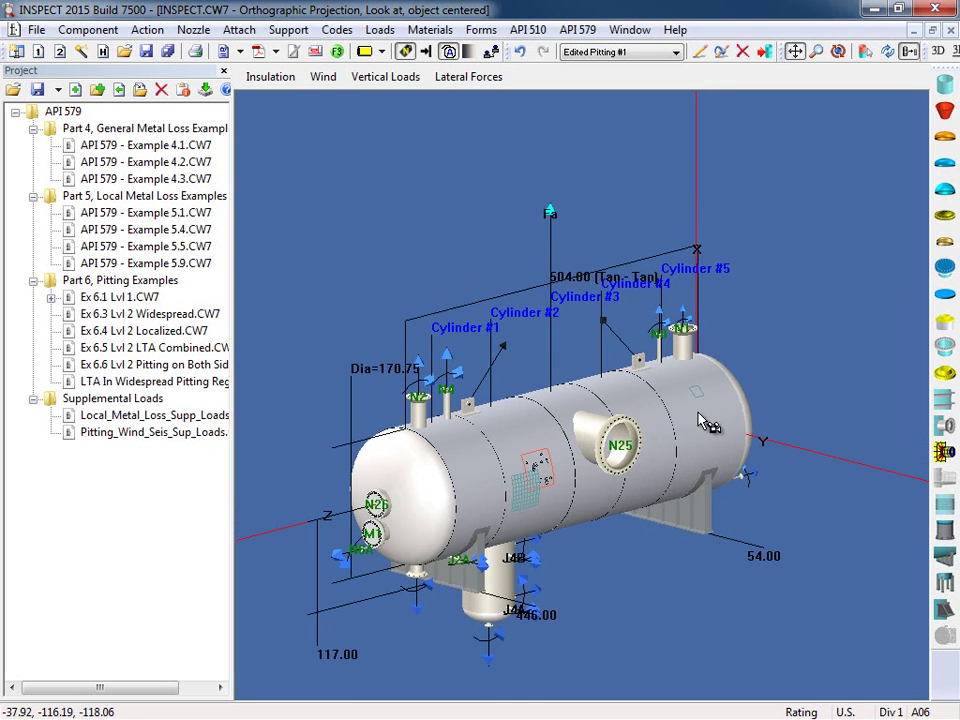
scroll(705, 403, "up", 5)
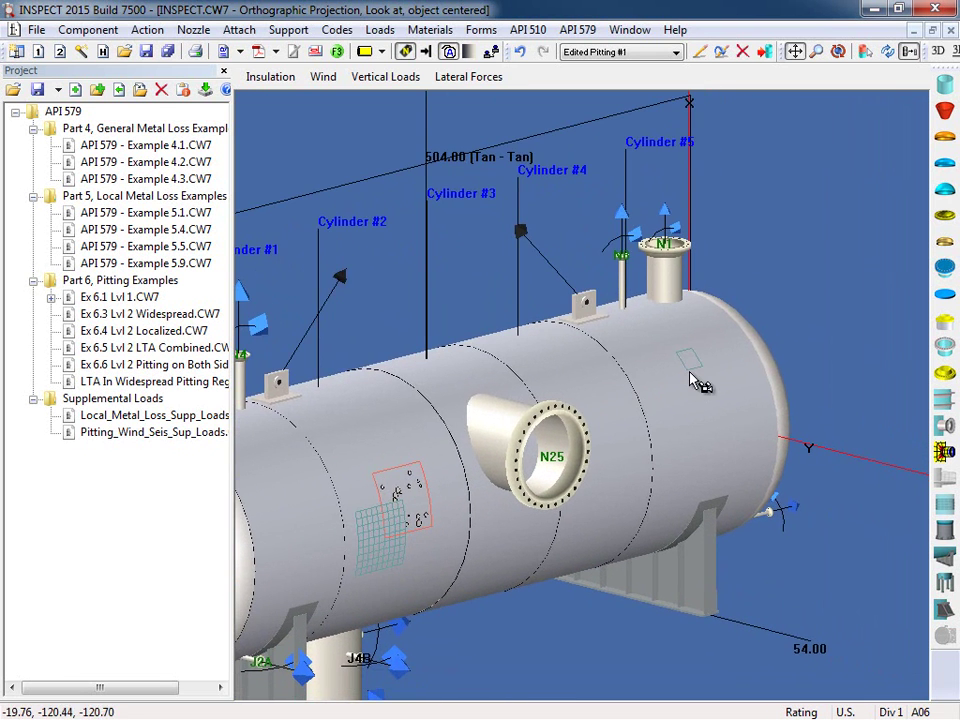
Open Metal Loss #1's properties and keep it set as a groove-like flaw.
left_click(689, 364)
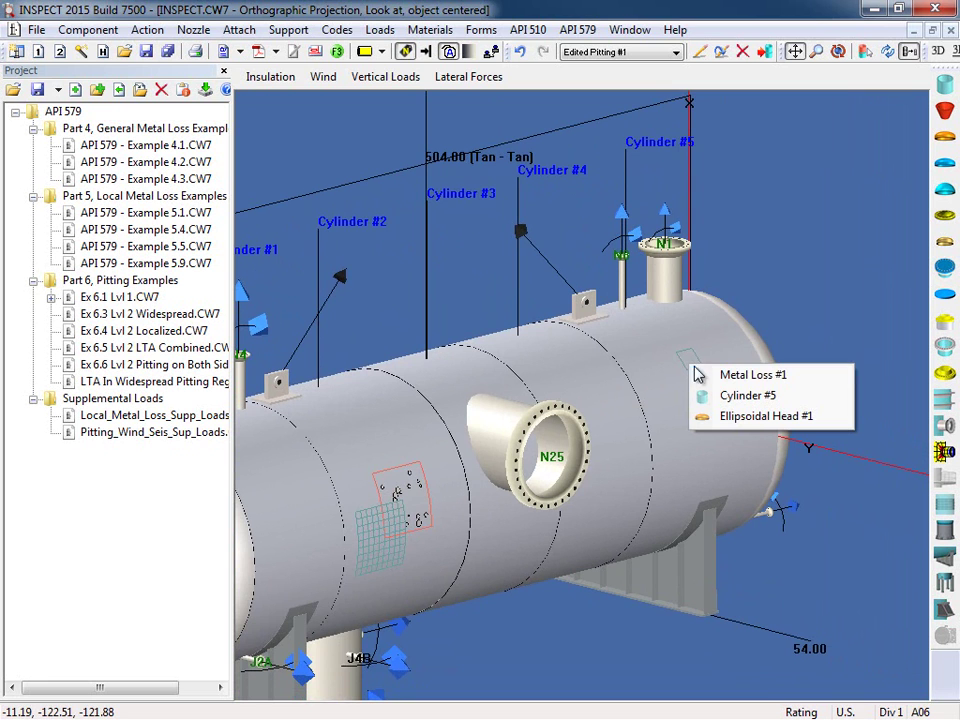
left_click(798, 383)
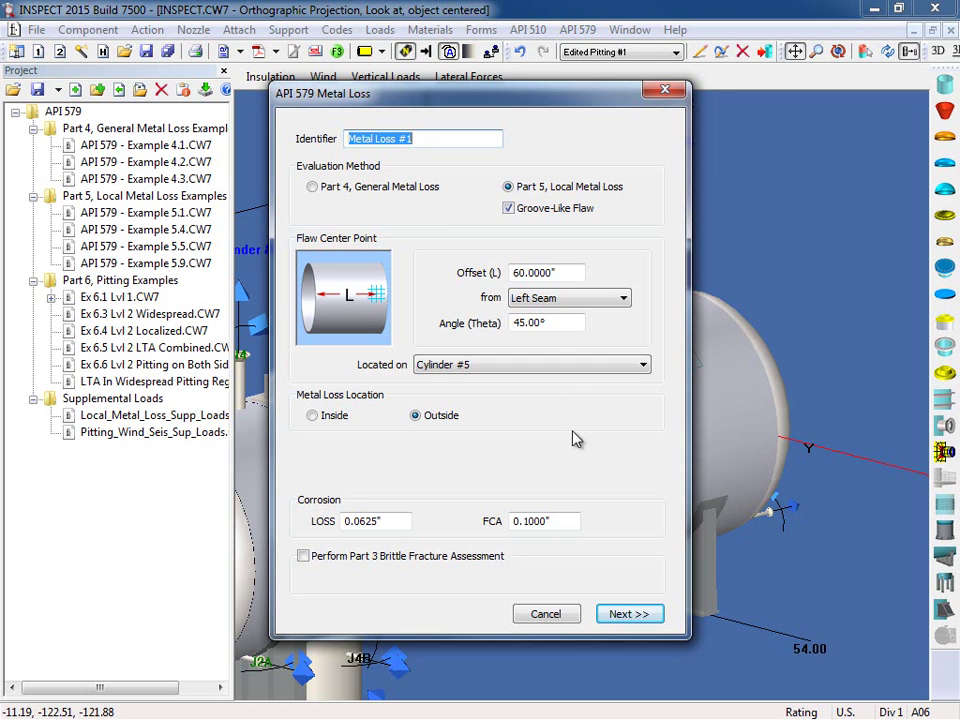
left_click(538, 210)
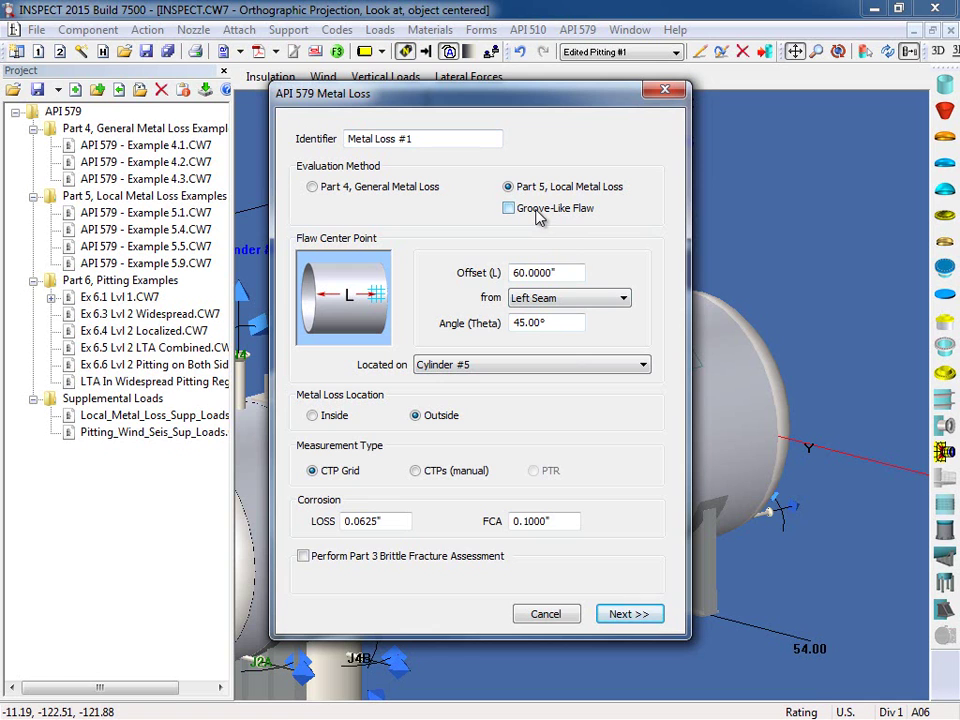
left_click(538, 210)
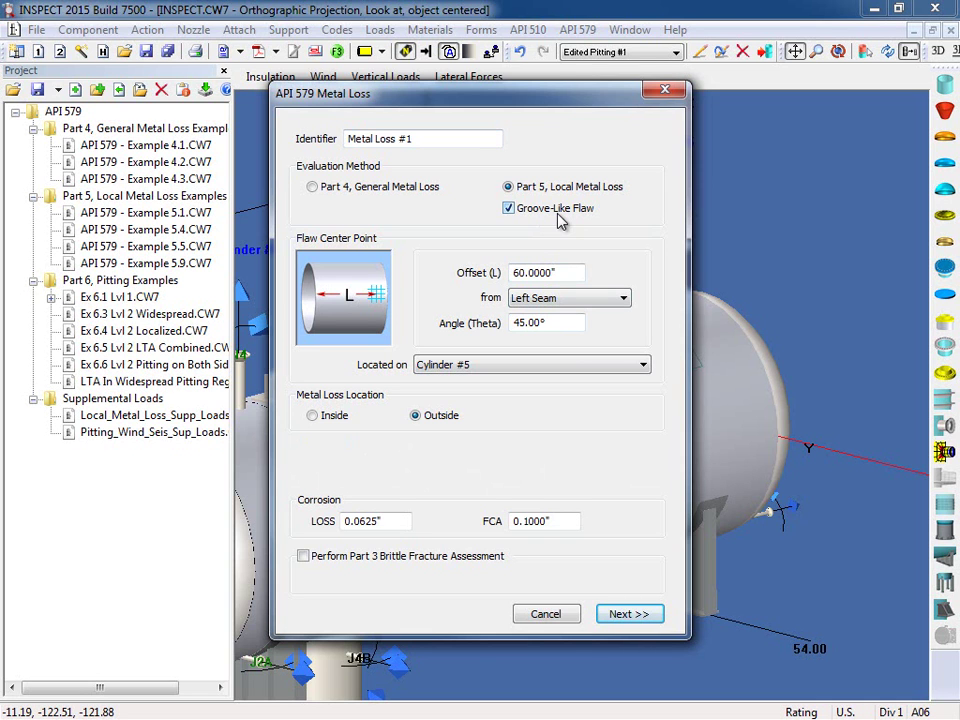
Review Offset, Angle, LOSS and FCA, then enable Part 3 brittle fracture with CET -40.
left_click(565, 272)
left_click(553, 321)
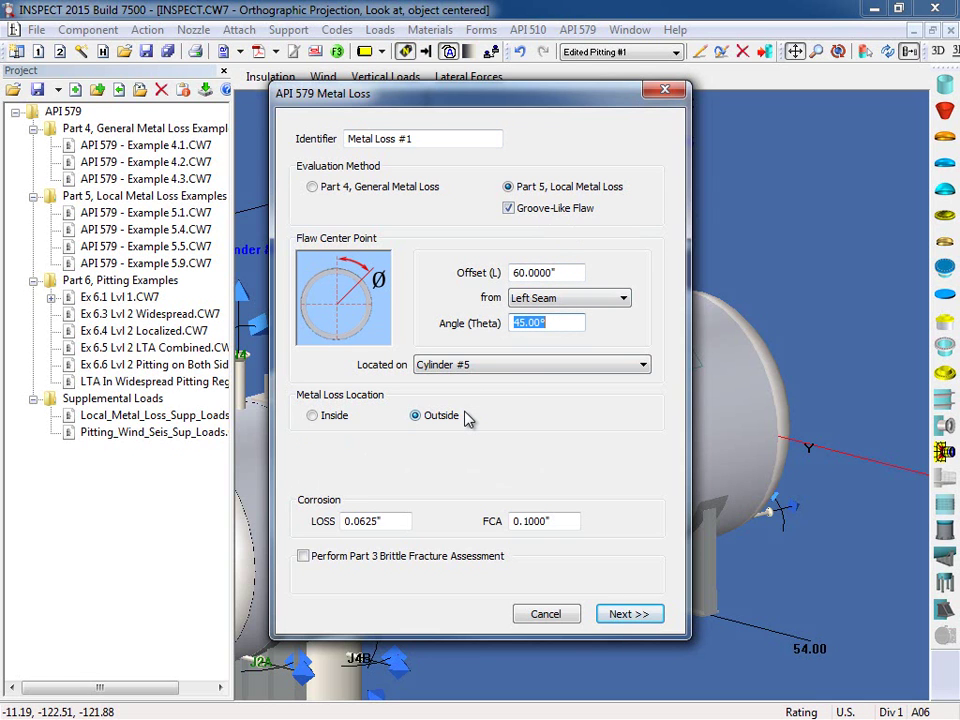
left_click(385, 519)
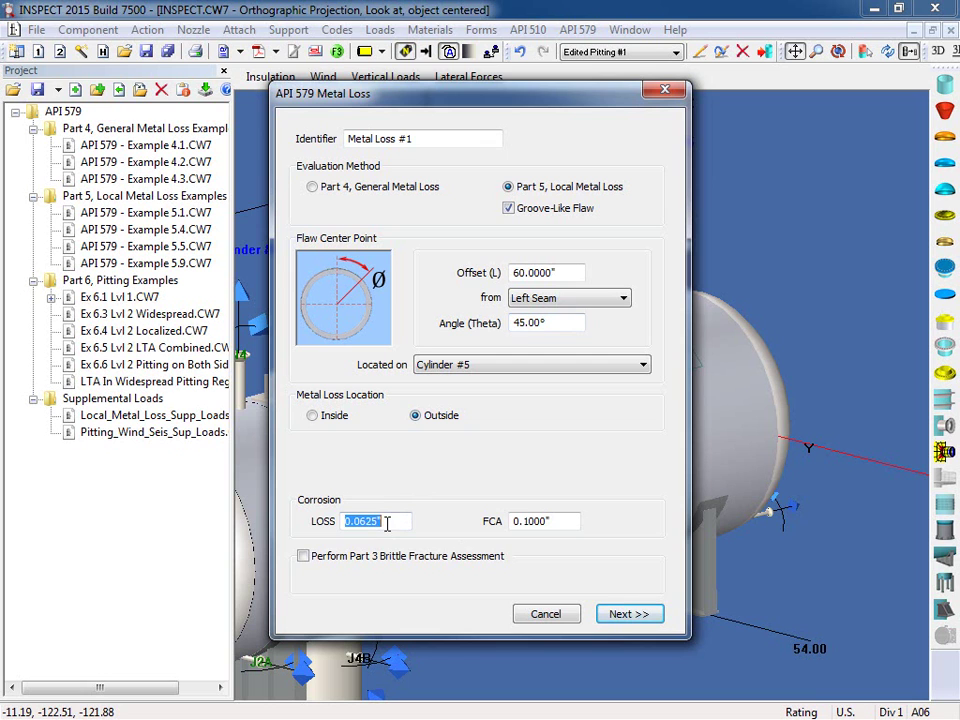
left_click(567, 523)
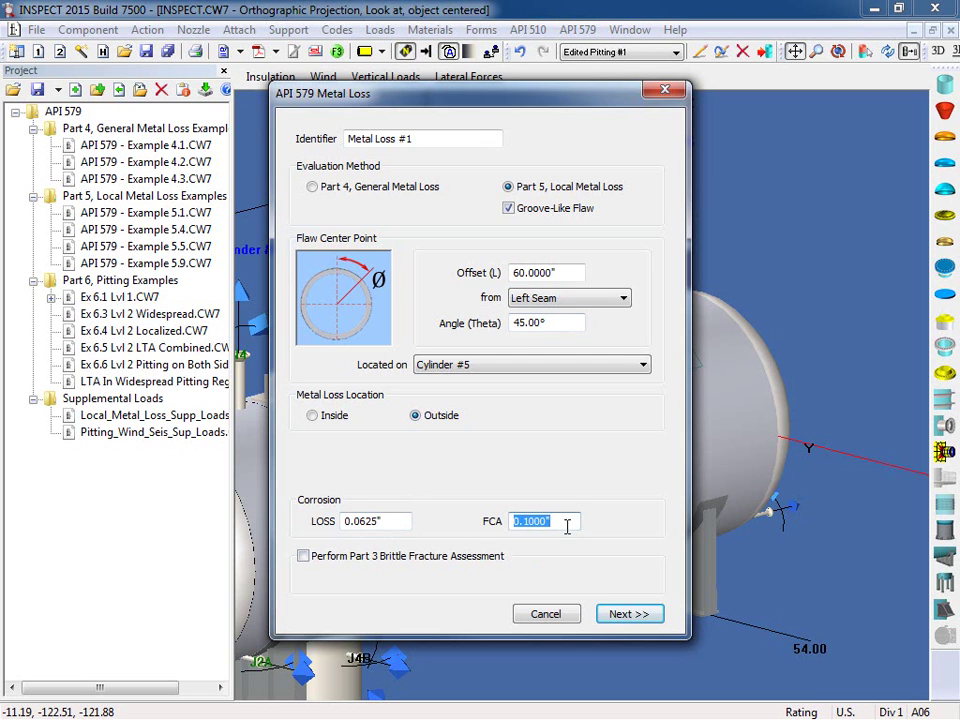
left_click(564, 526)
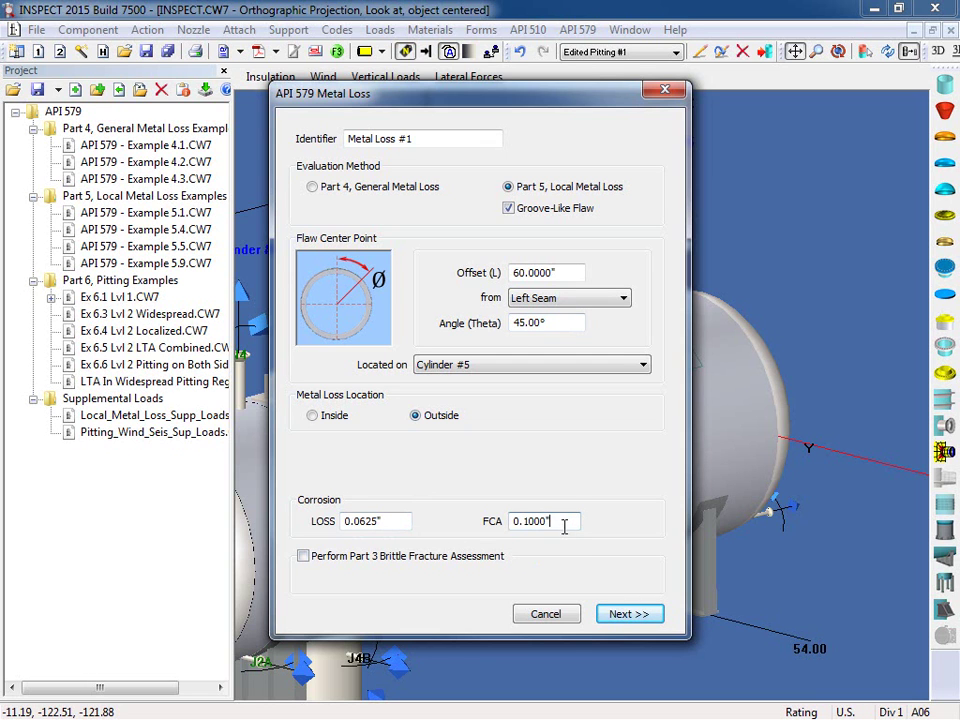
left_click(446, 558)
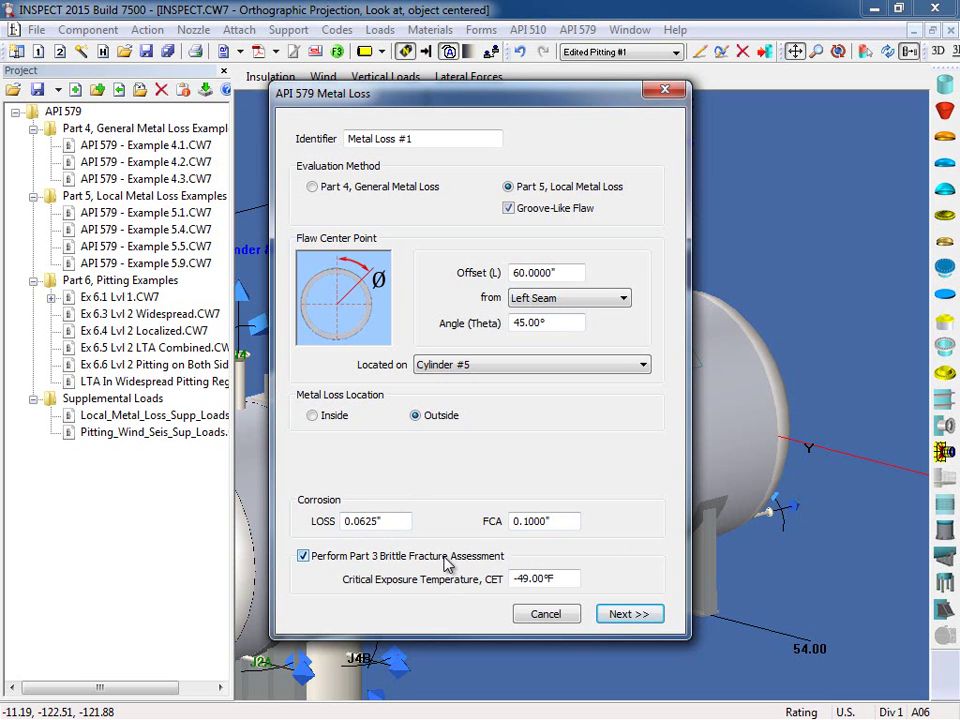
double_click(567, 580)
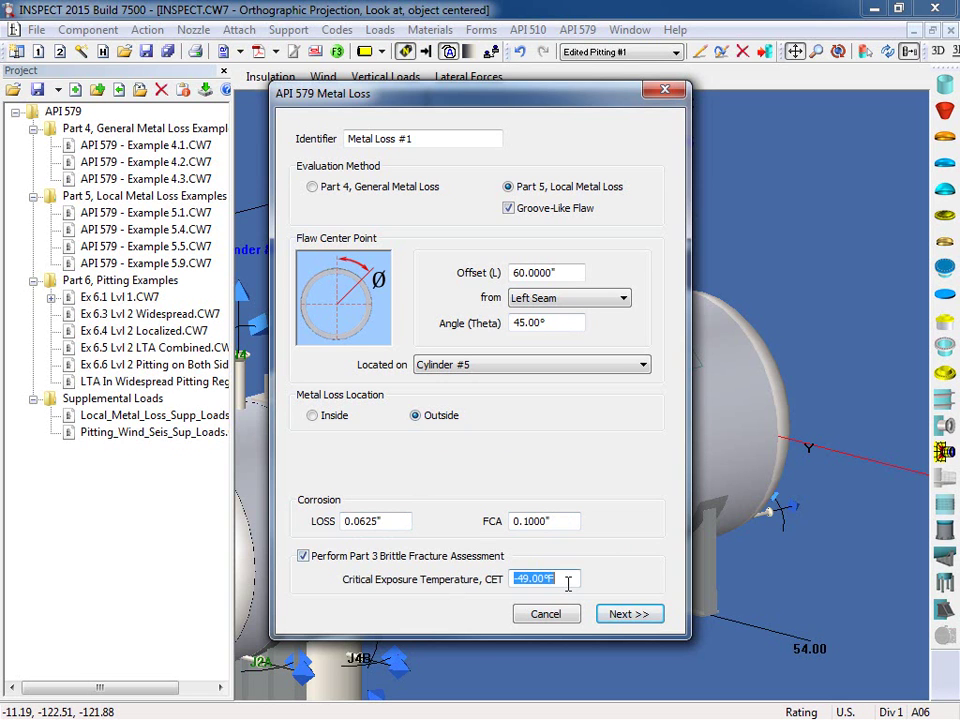
type("-40")
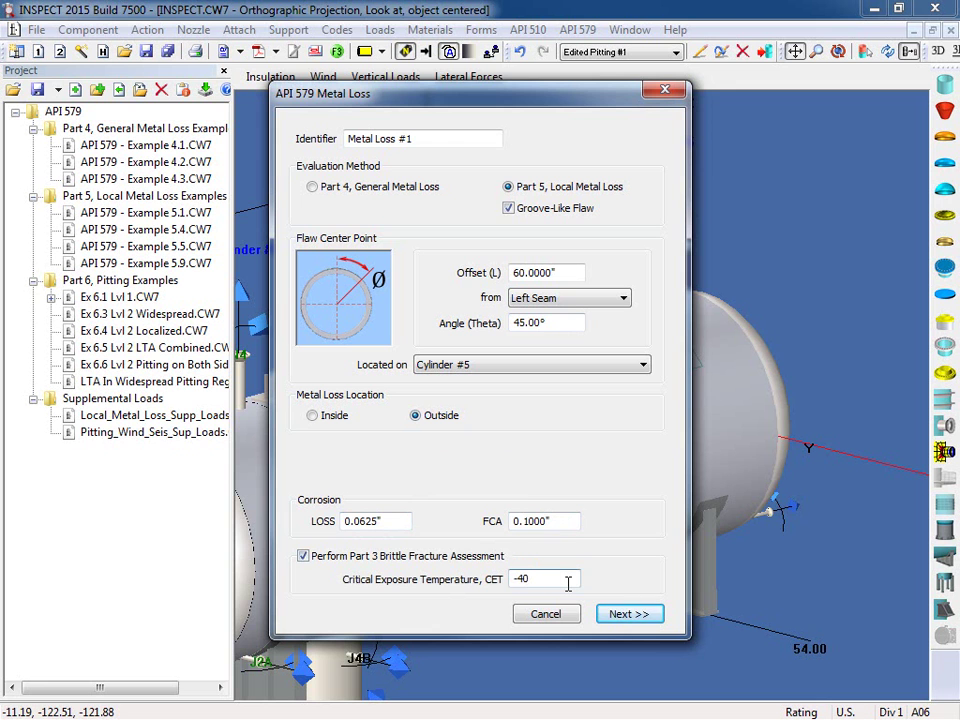
left_click(641, 617)
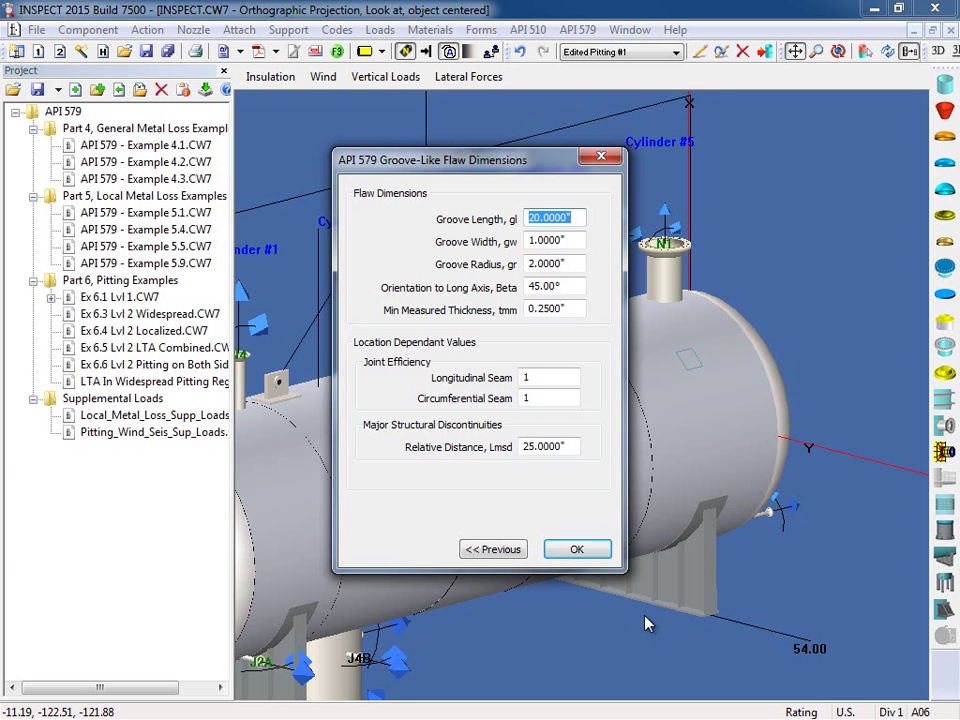
Accept the groove-like flaw dimensions and orbit and zoom to inspect the flaw patch on the shell.
left_click(576, 550)
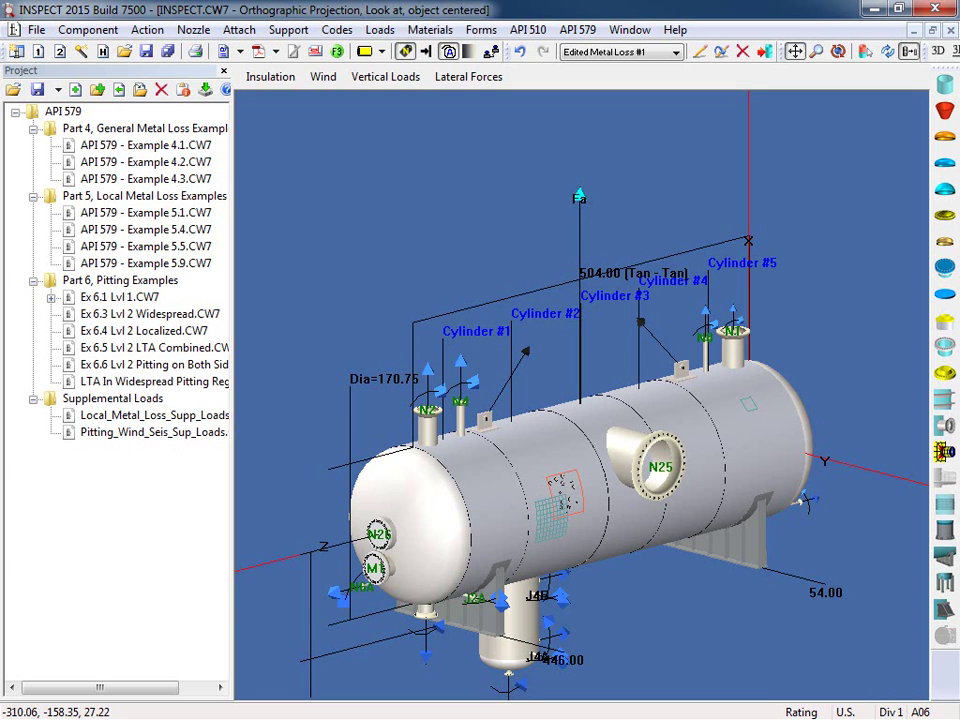
left_click_drag(750, 680, 761, 628)
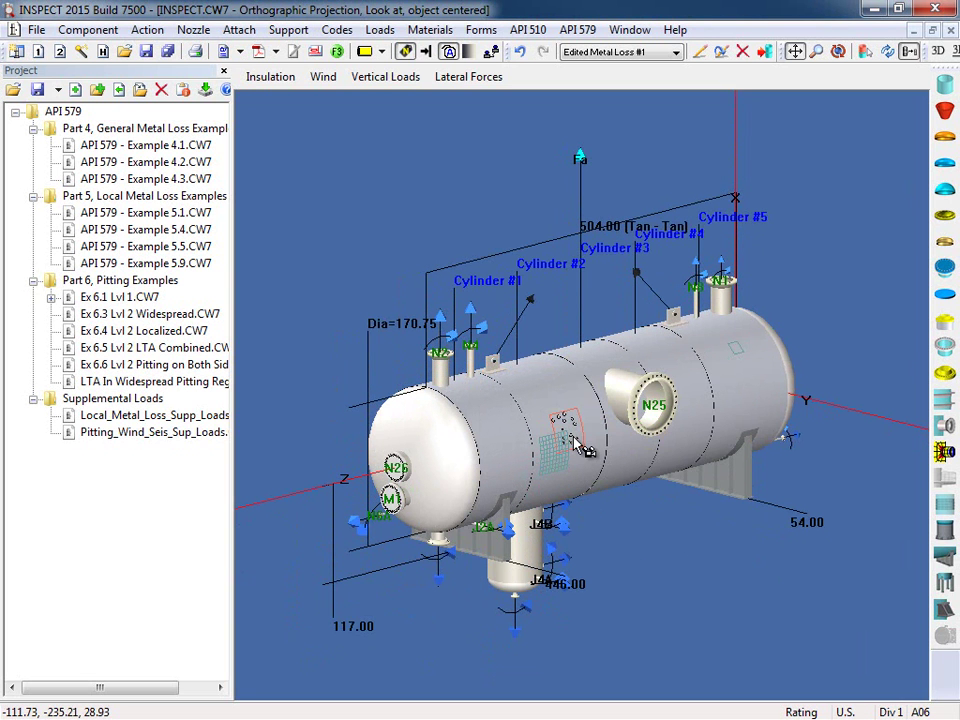
scroll(578, 446, "up", 4)
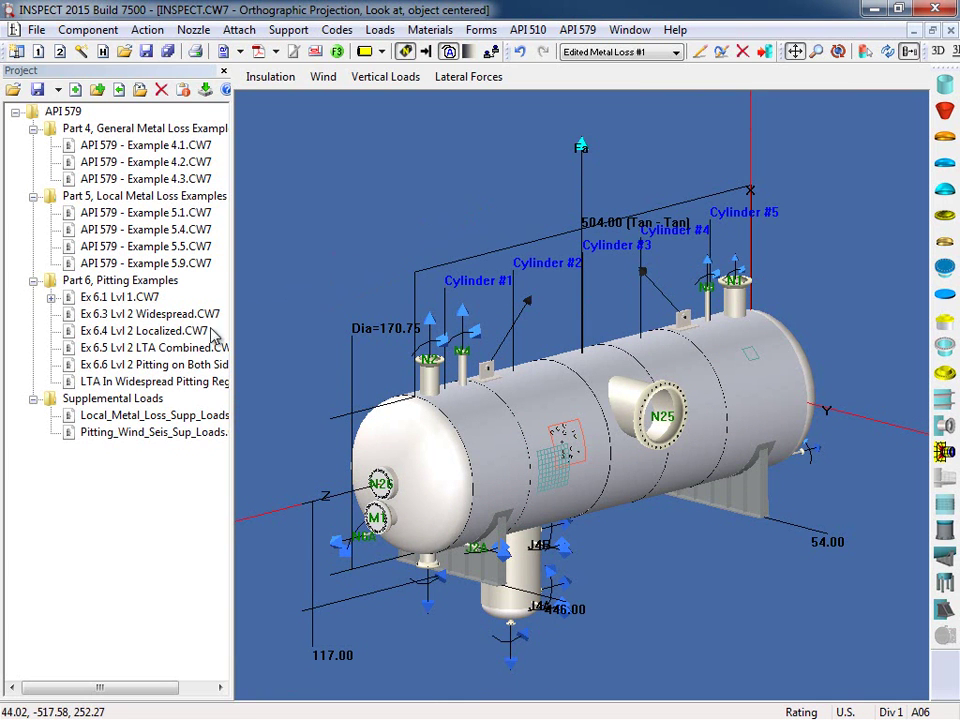
Open Pitting_Wind_Seis_Sup_Loads.CW7 and bring up Pitting #1's settings: Level 2, widespread, inside Cylinder #1.
double_click(138, 438)
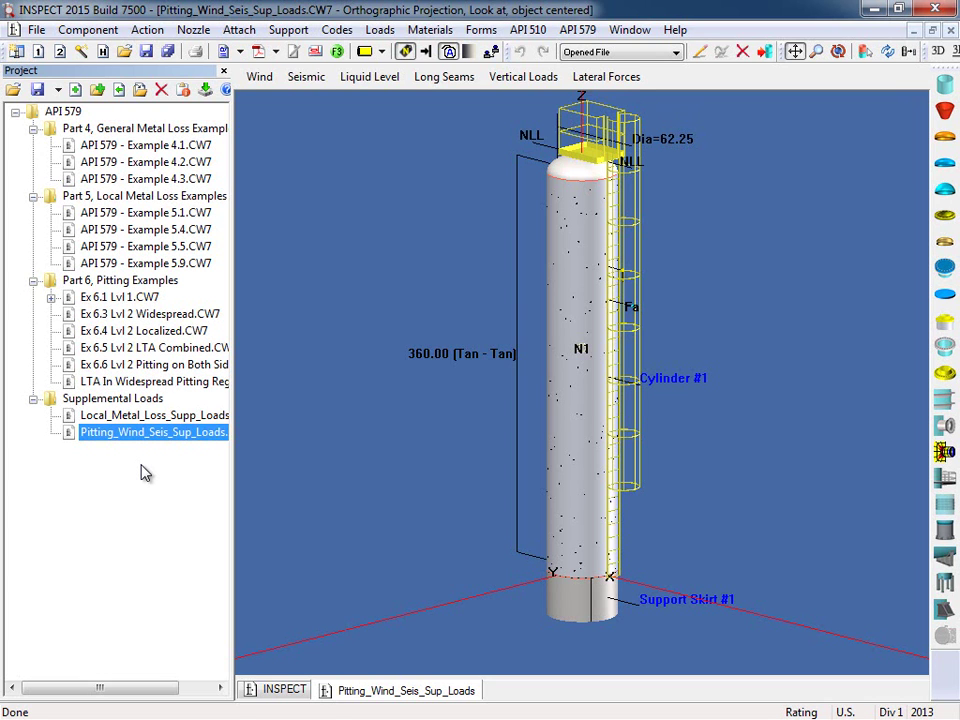
left_click(322, 451)
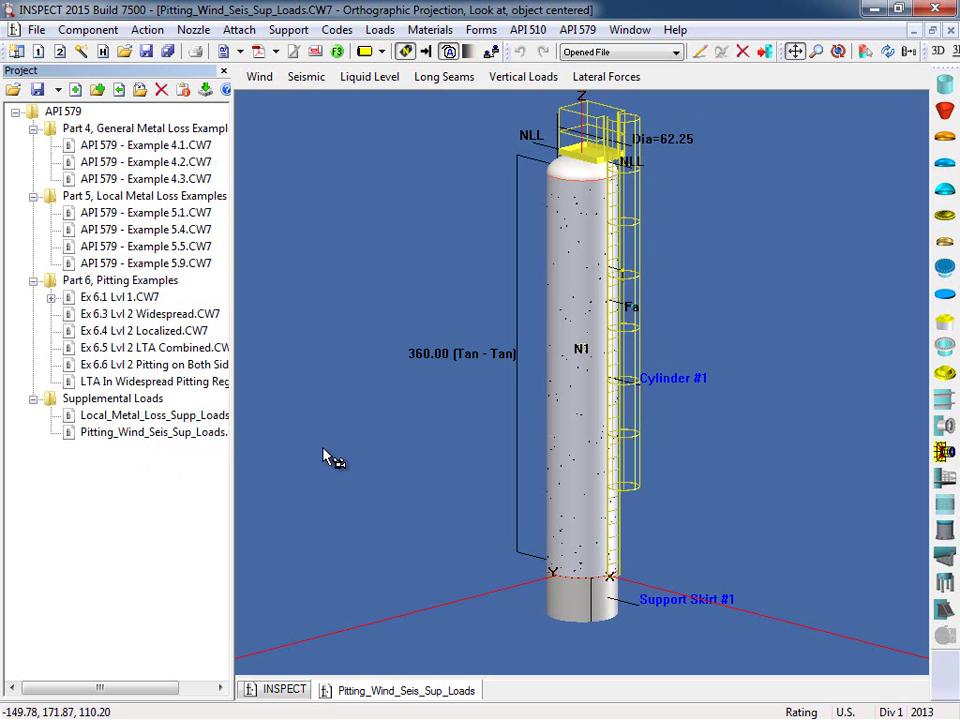
left_click(564, 401)
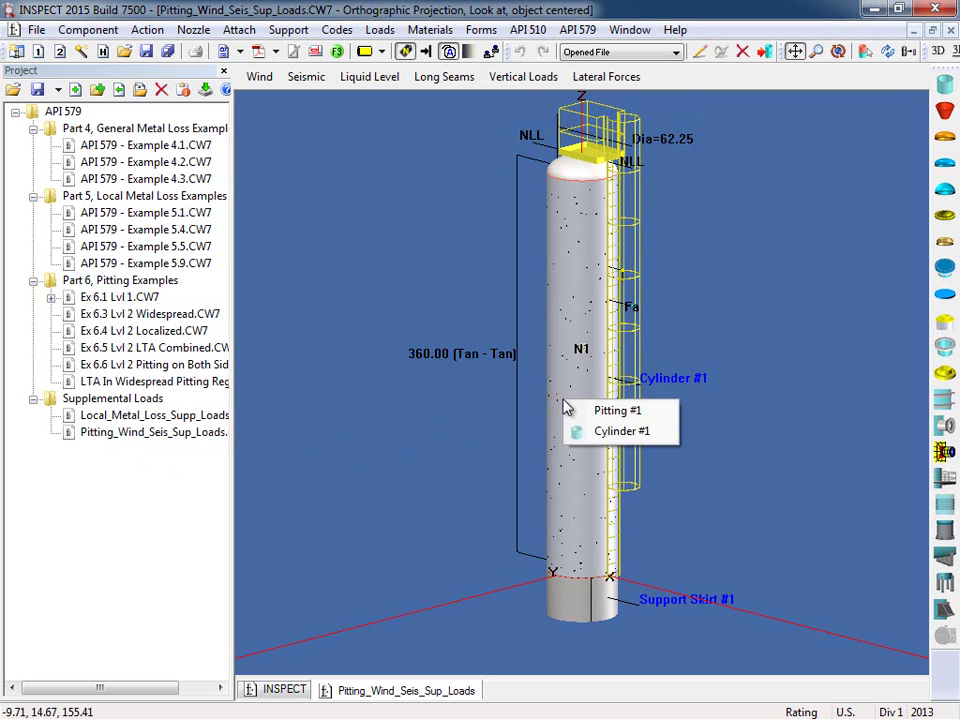
left_click(645, 418)
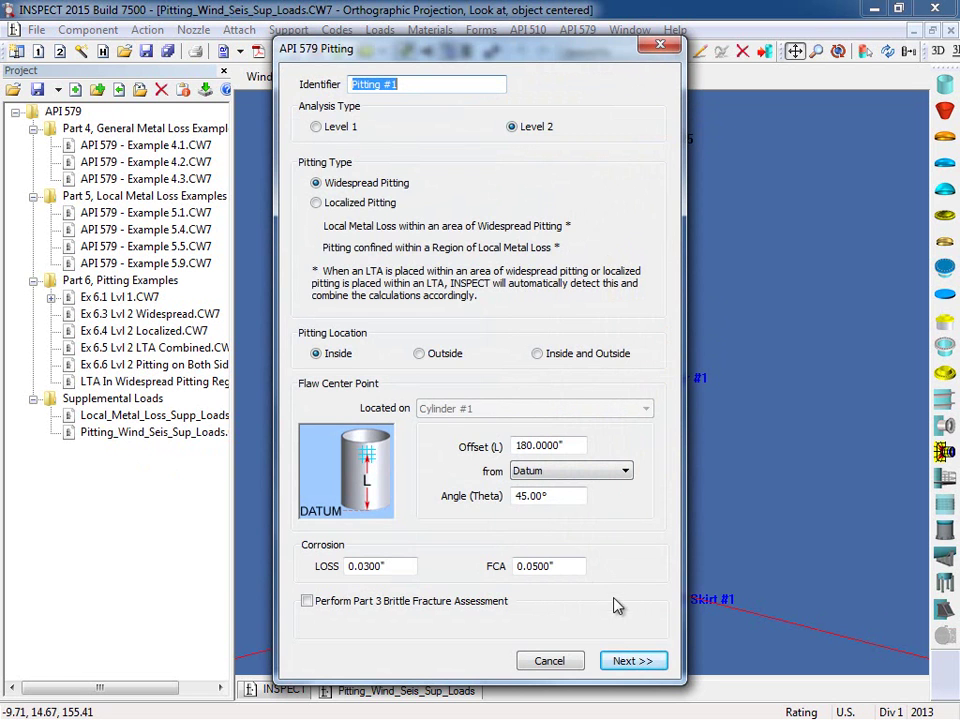
Continue to the Level 2 pitting data and switch supplemental loads to manual entry.
left_click(625, 663)
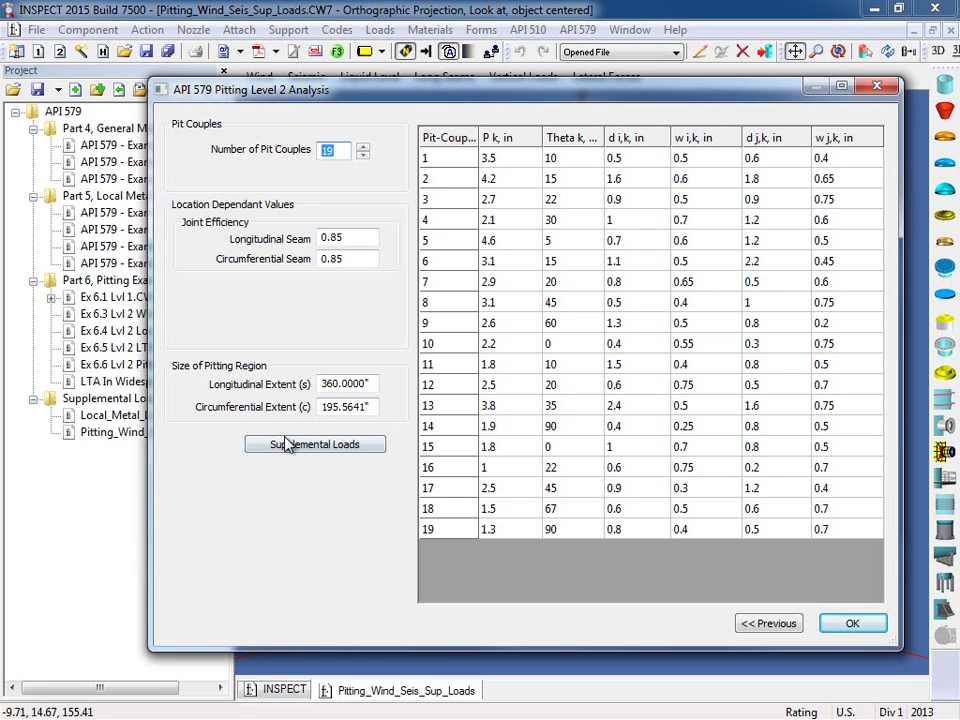
left_click(331, 457)
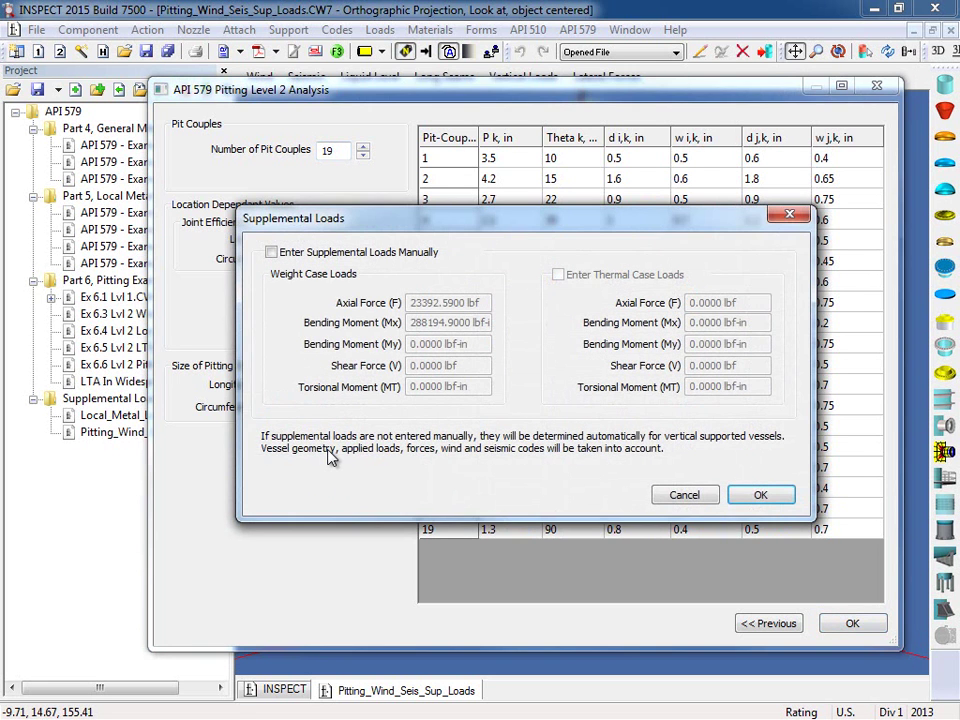
left_click(274, 254)
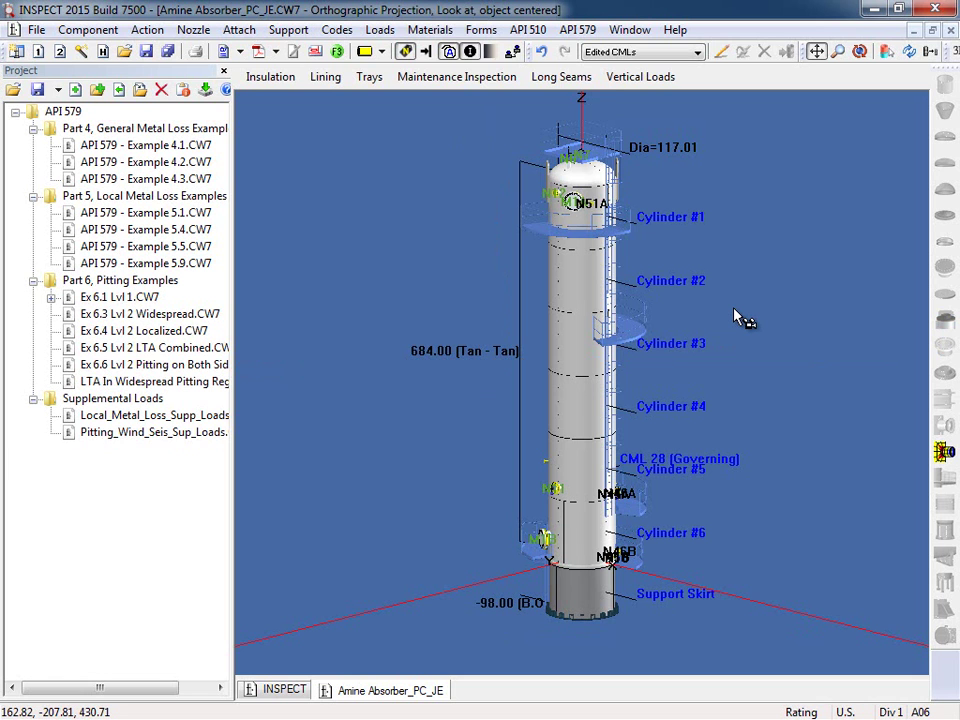
left_click(529, 30)
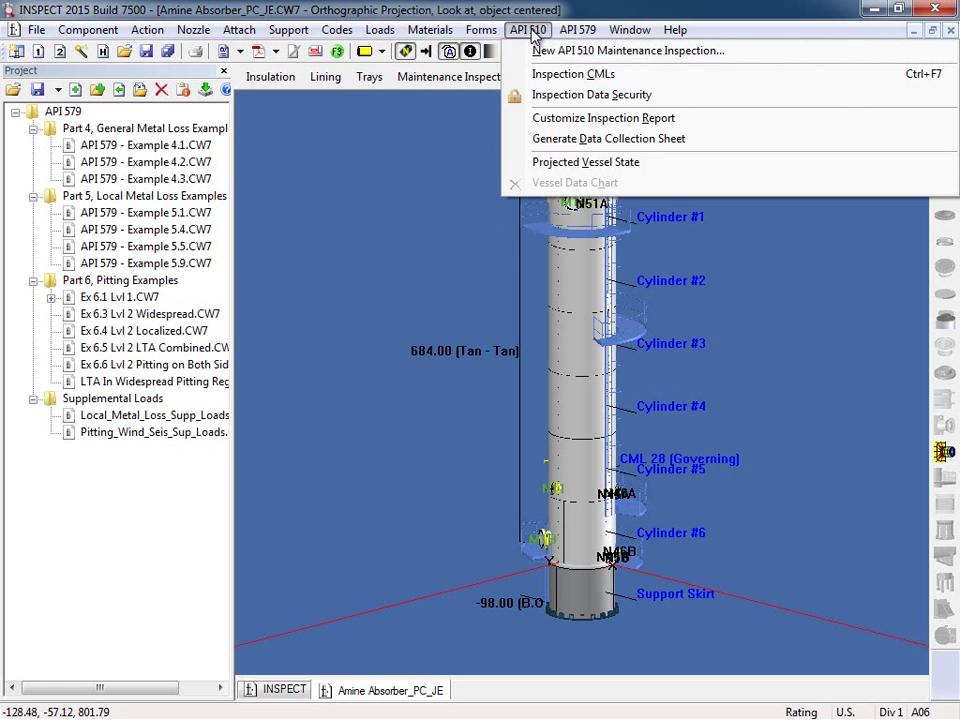
left_click(462, 178)
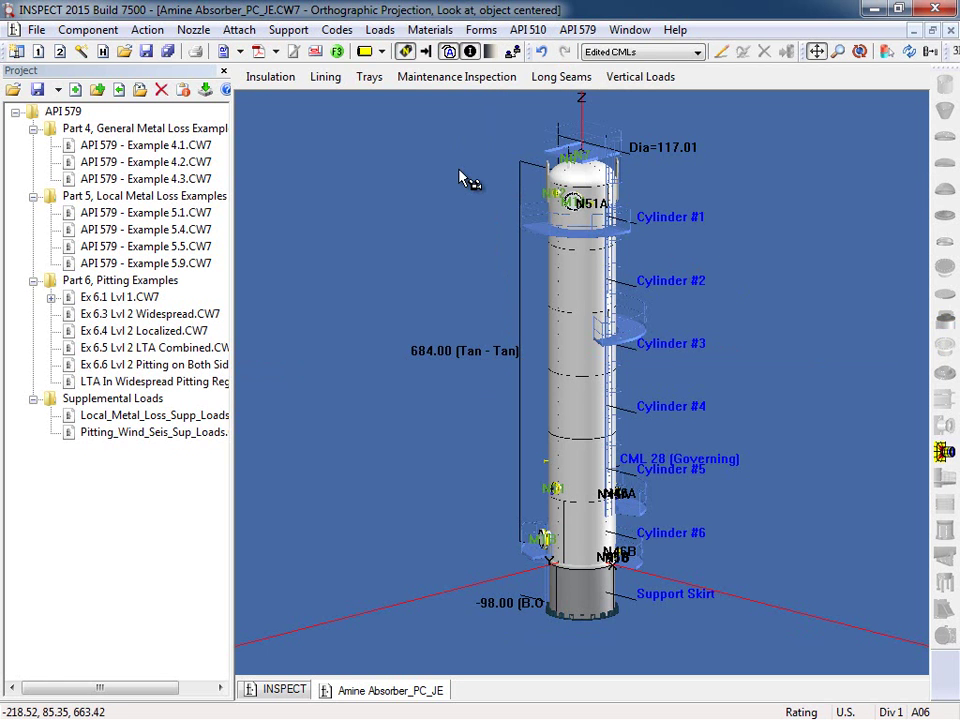
scroll(529, 260, "up", 1)
scroll(535, 295, "up", 1)
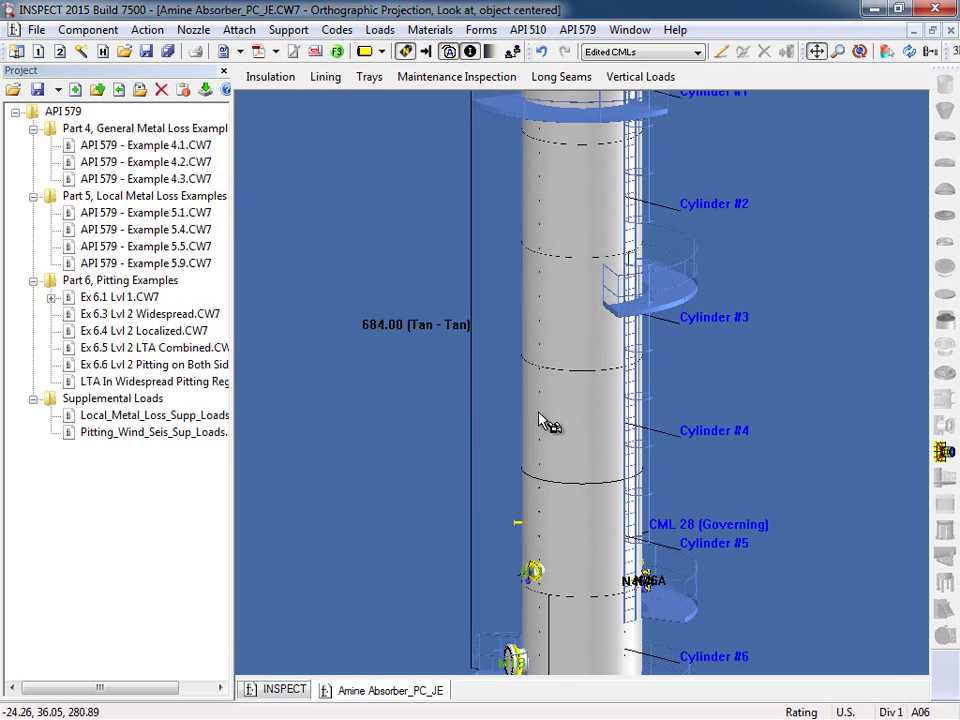
scroll(478, 268, "down", 2)
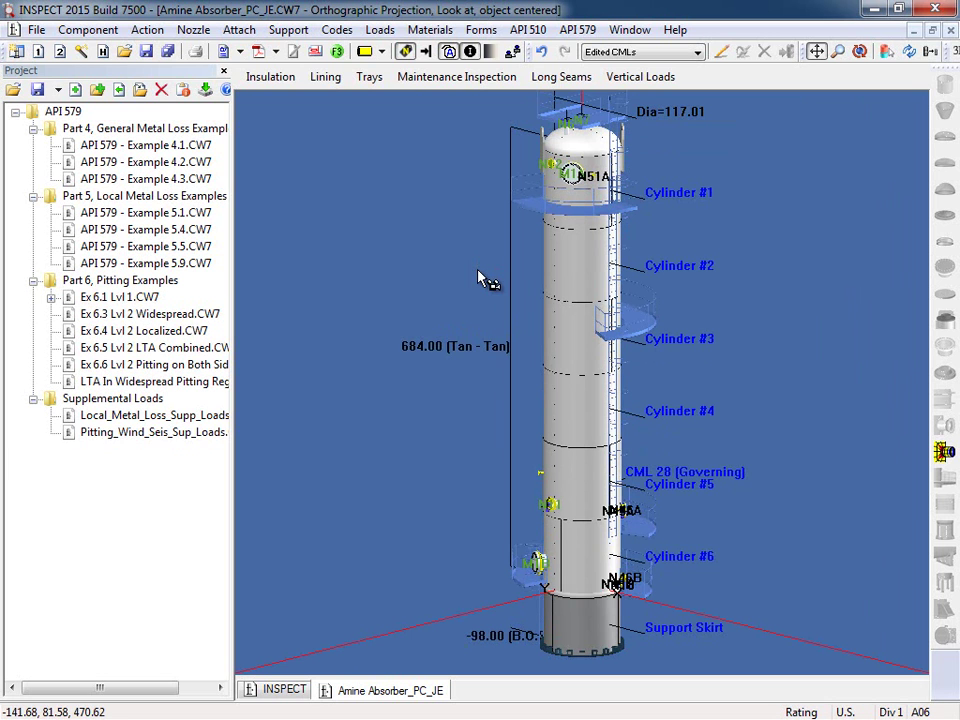
Show the calculated remaining life in years for the tower's inspection CMLs.
left_click(447, 84)
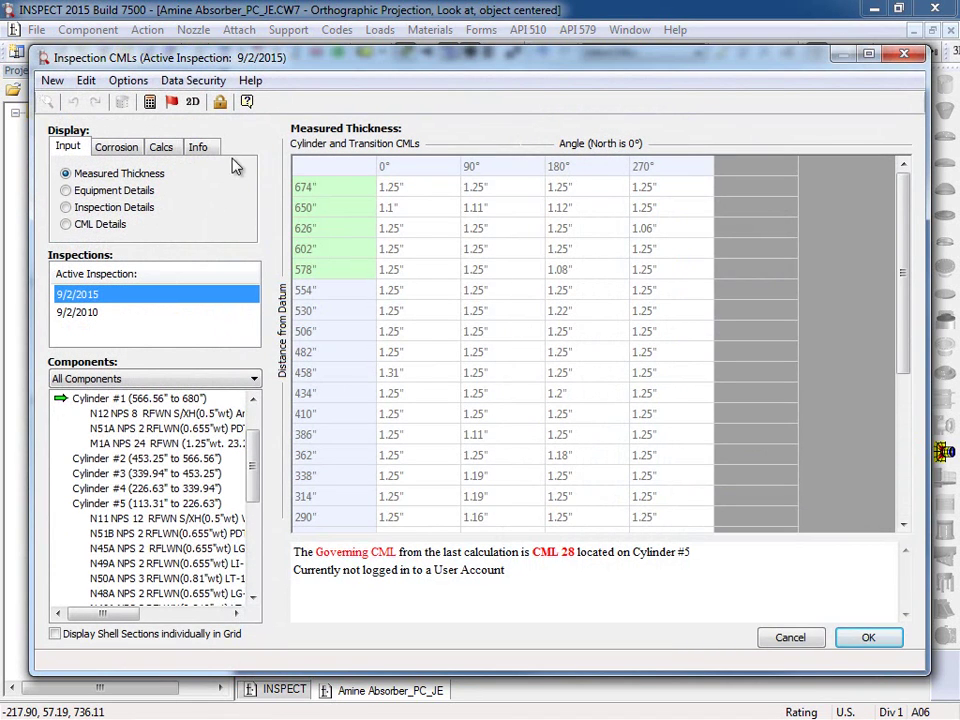
left_click(168, 149)
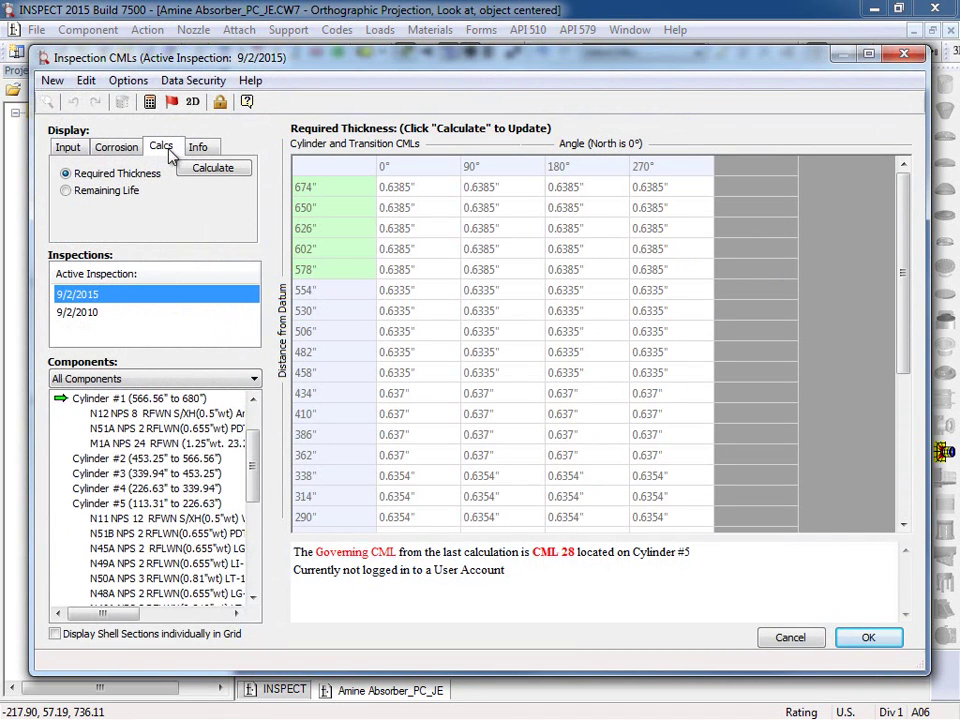
left_click(126, 191)
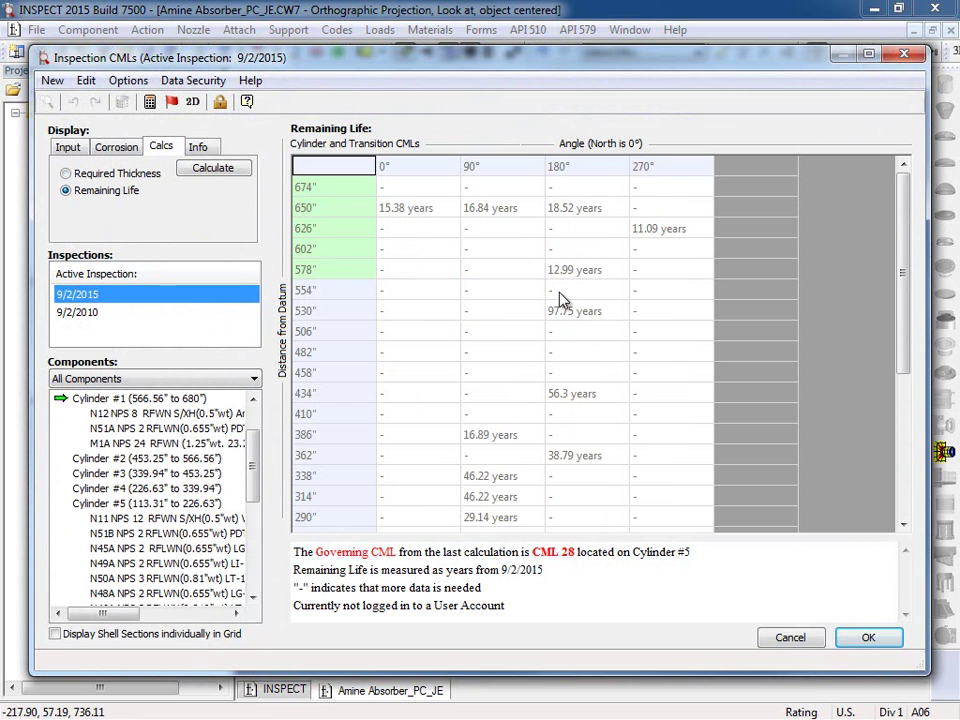
left_click_drag(901, 243, 862, 385)
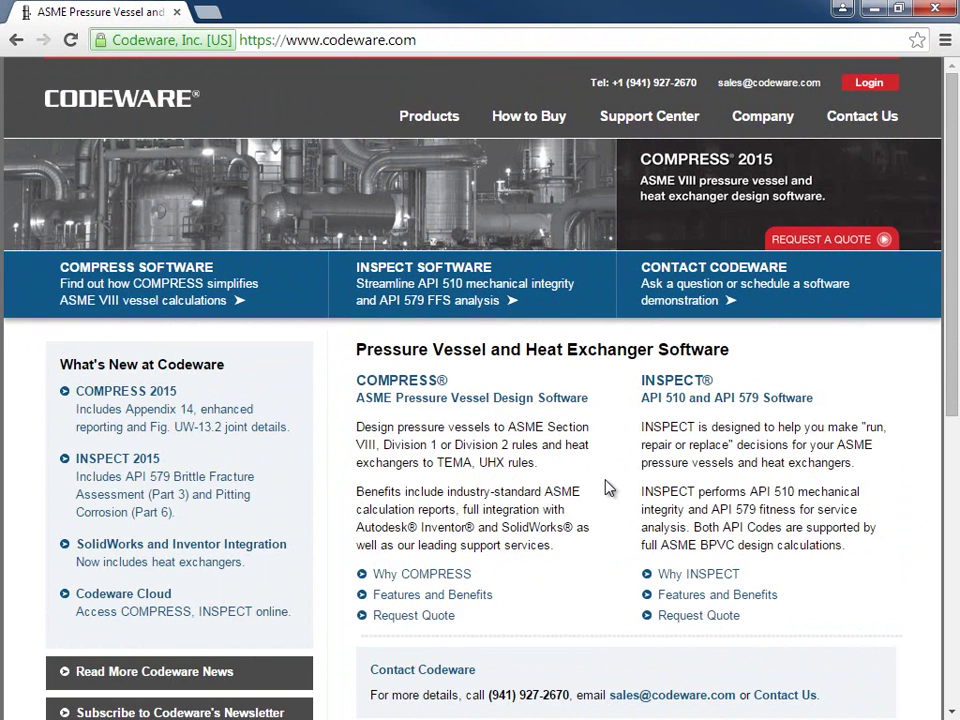
Go to the Client Login Center from the Login link on codeware.com.
left_click(457, 42)
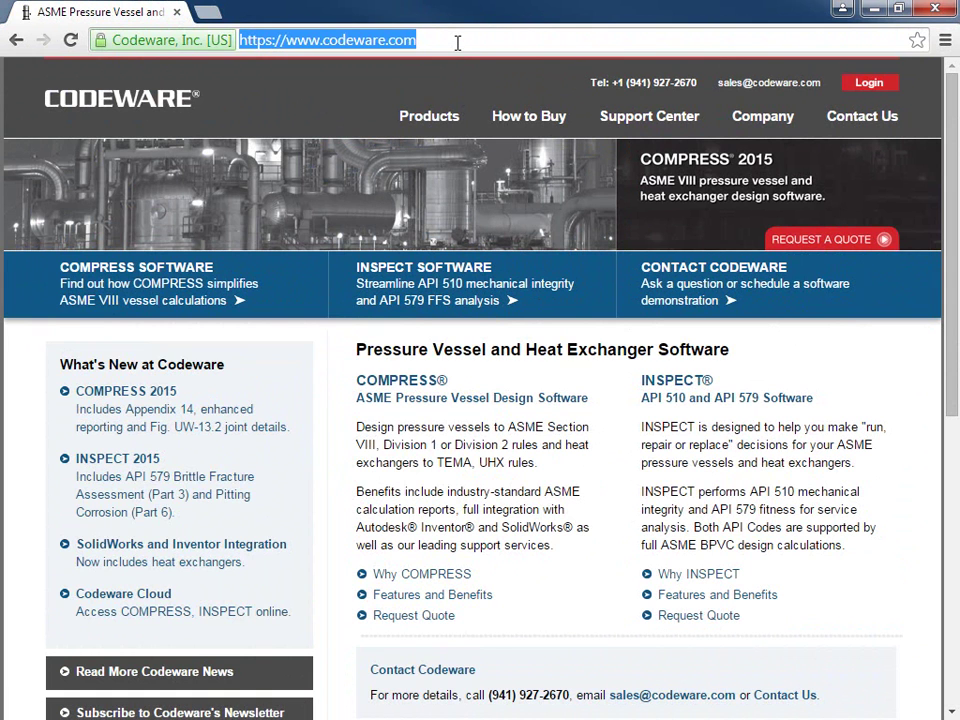
left_click(457, 42)
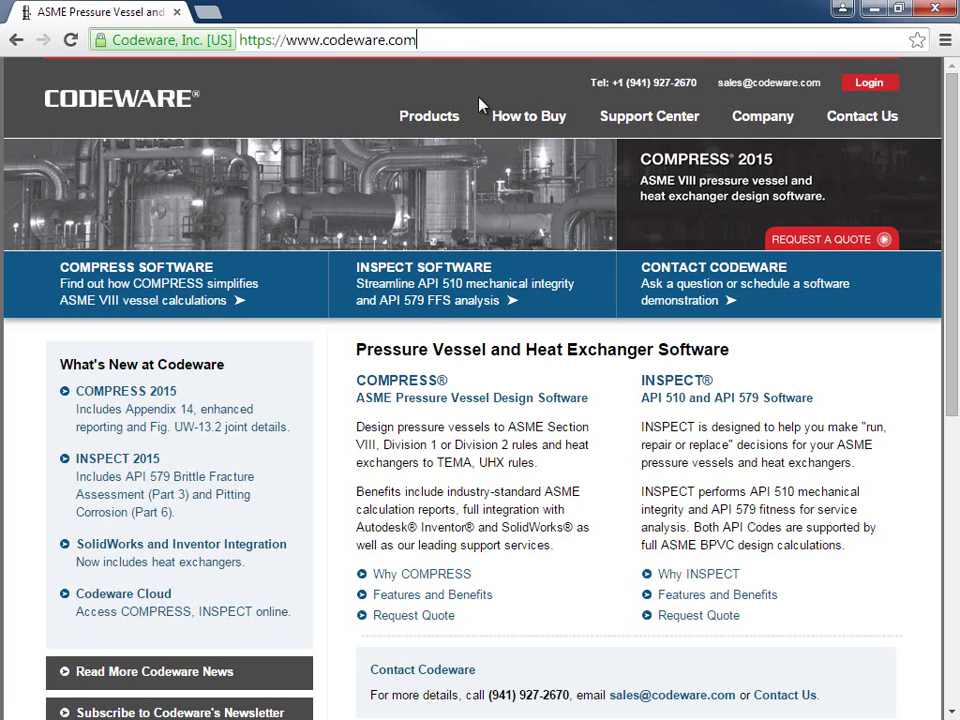
left_click(870, 84)
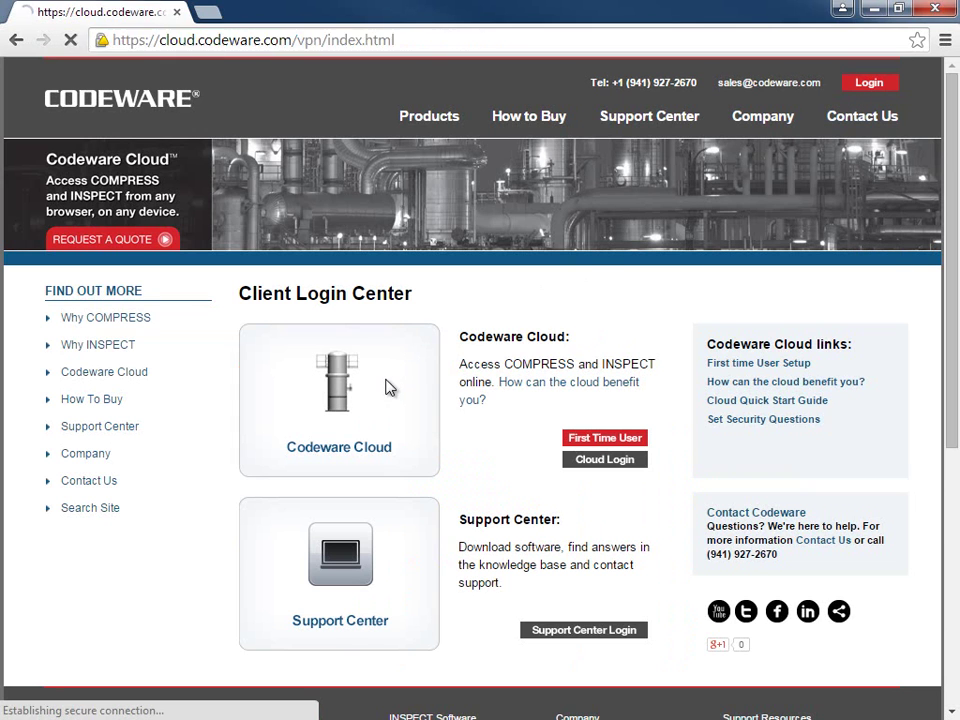
Log on to Codeware Cloud with the prefilled credentials and launch INSPECT 2015 Build 7500.
left_click(390, 388)
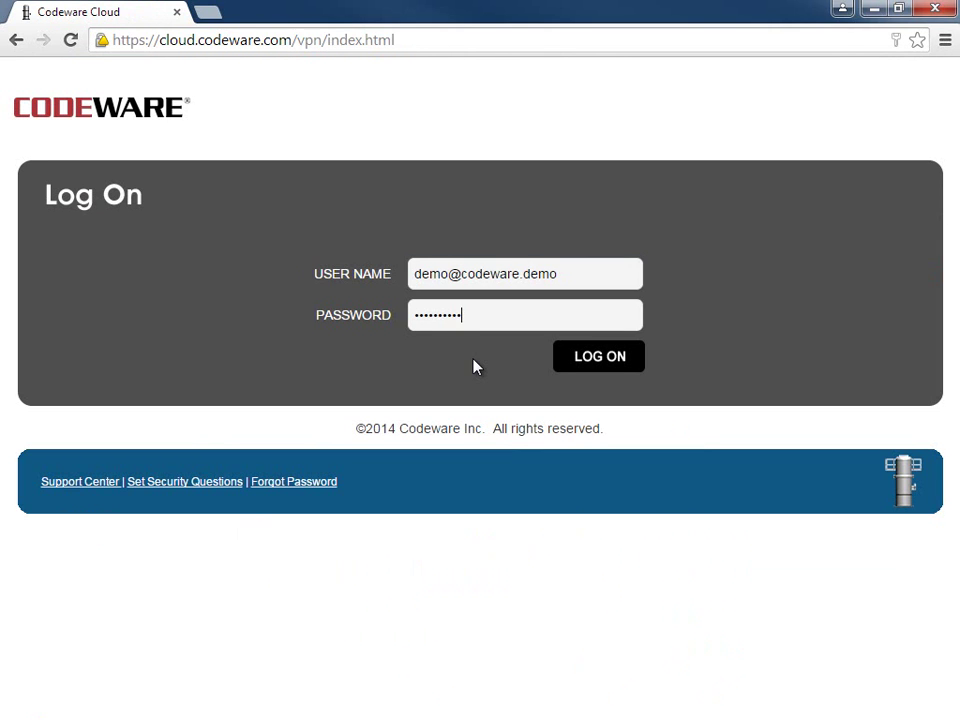
left_click(612, 366)
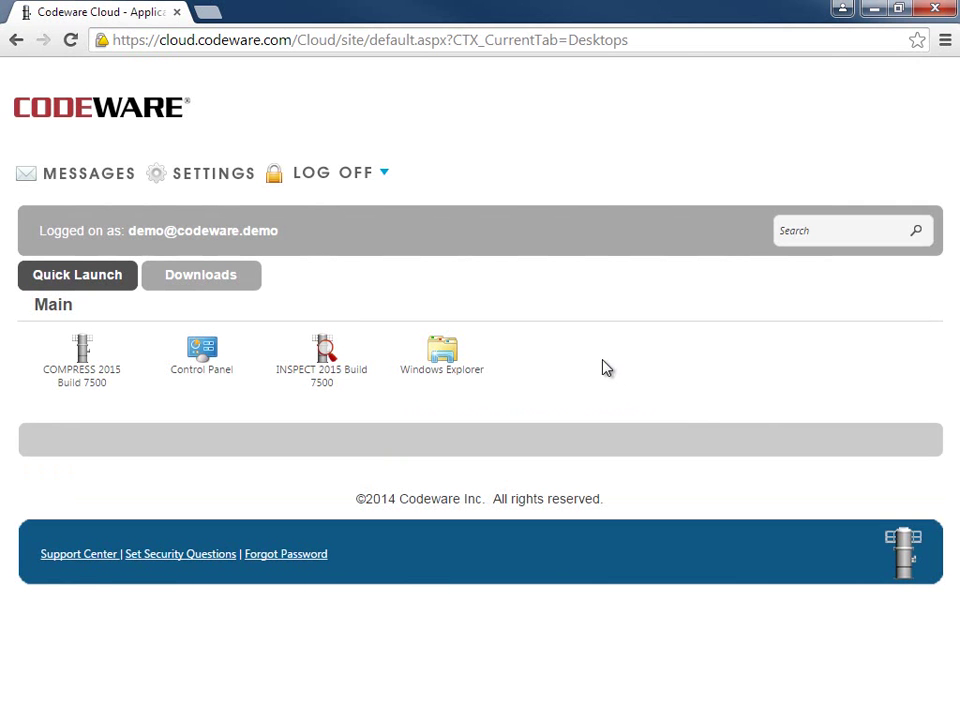
left_click(329, 381)
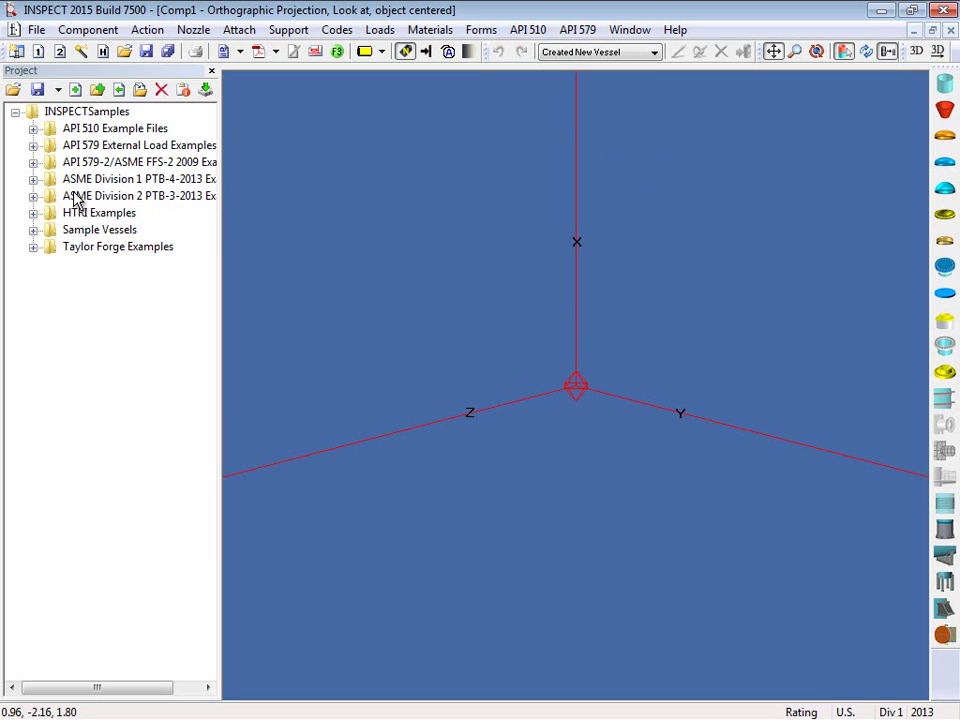
Open API 579 - Governing Wind Load.CW7 from the API 579 External Load Examples folder.
left_click(33, 145)
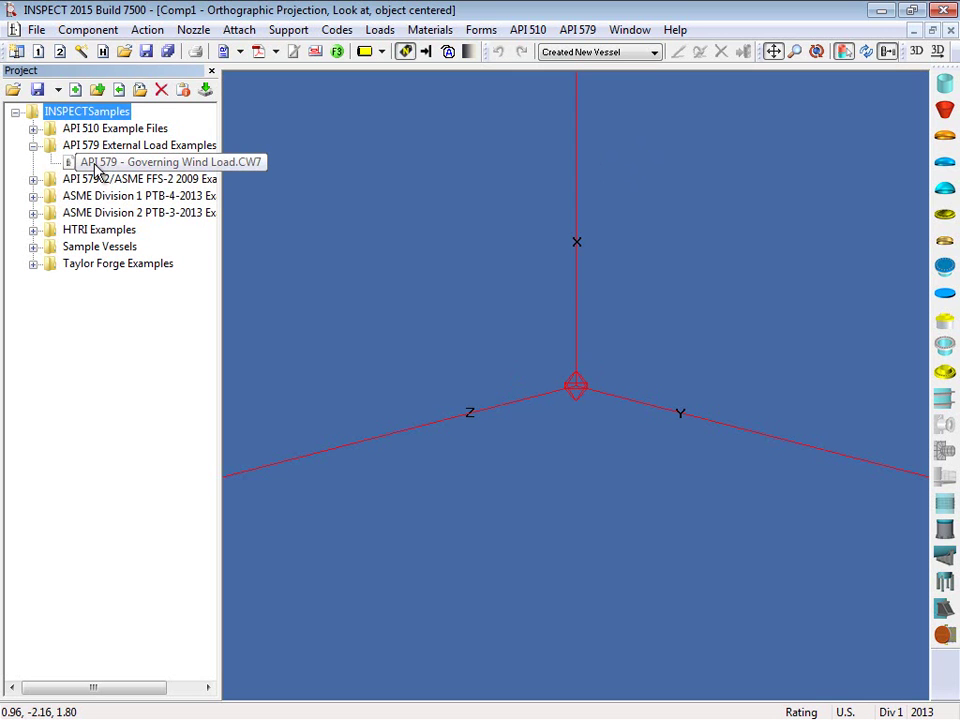
double_click(96, 165)
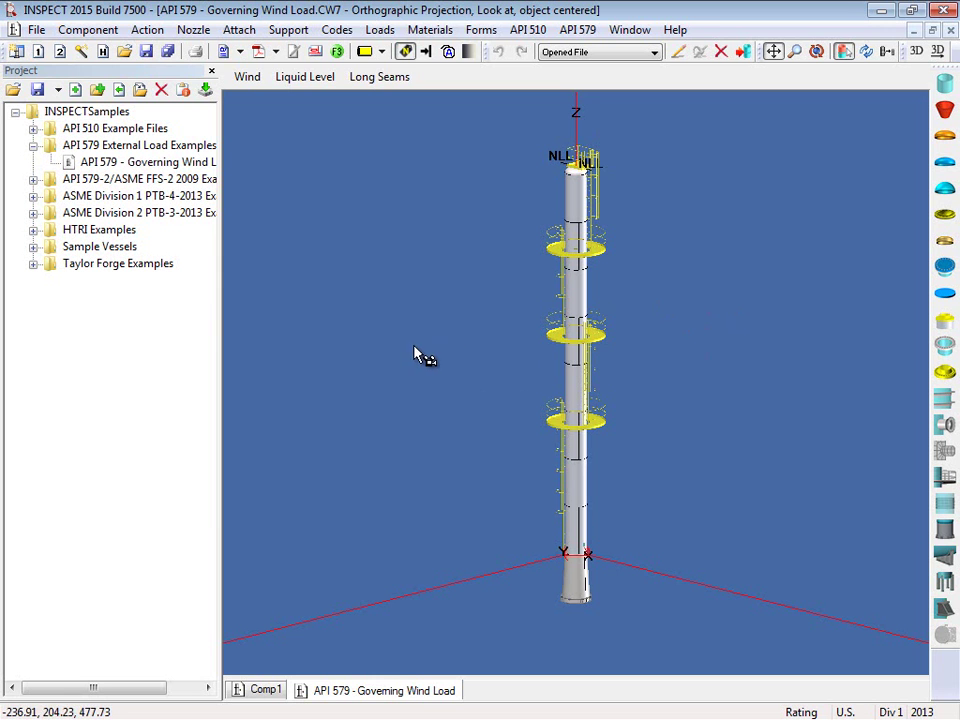
Expand API 510 Example Files in the Project tree and select its first sample file.
left_click(33, 128)
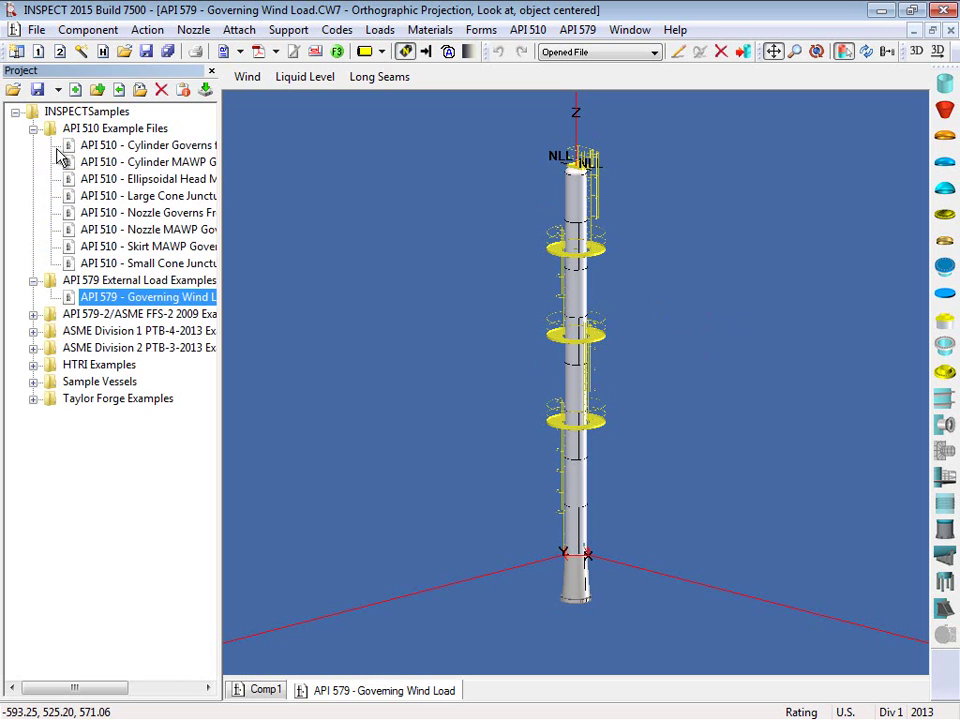
left_click(132, 147)
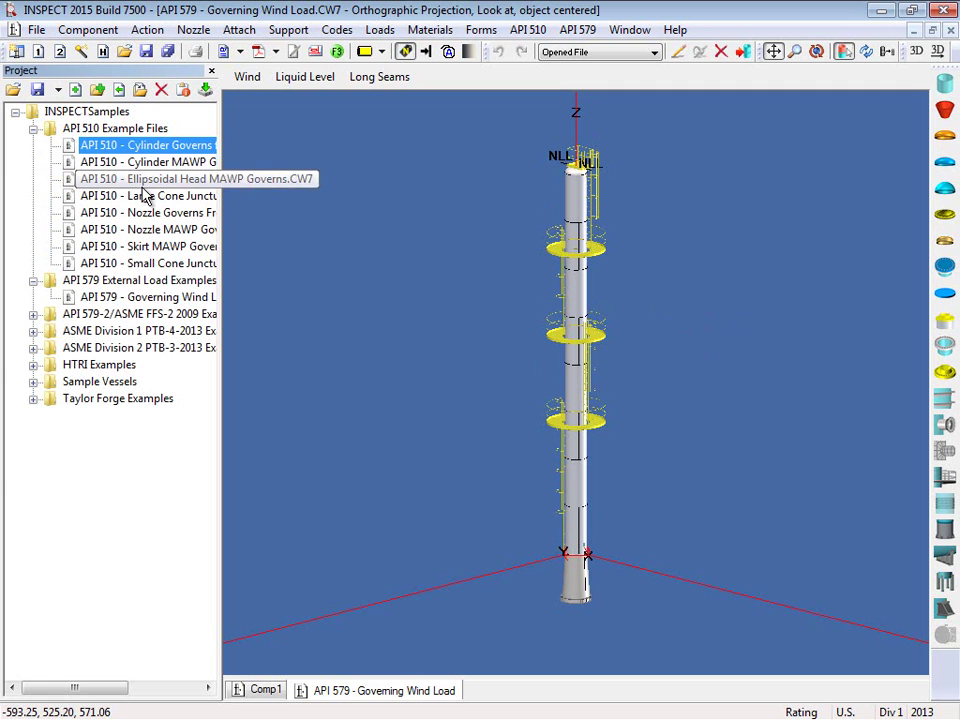